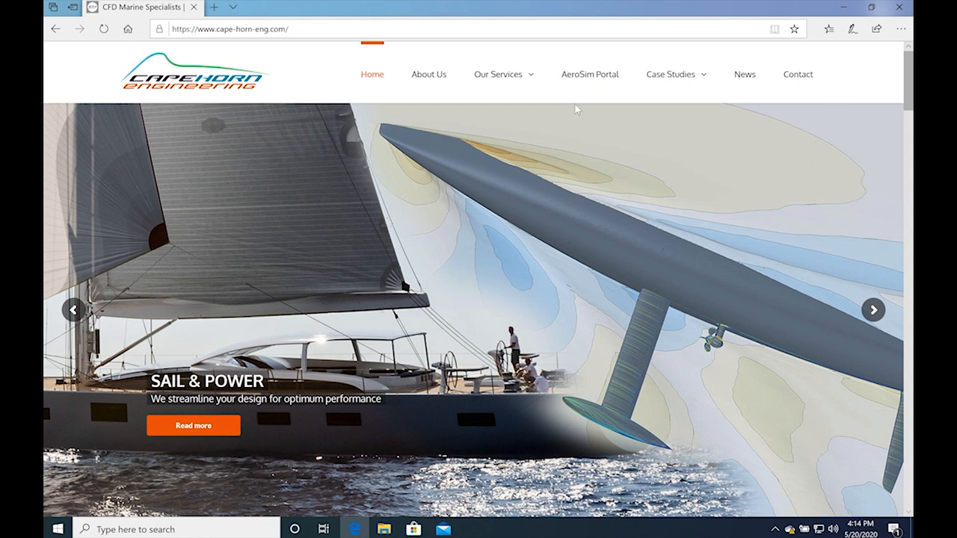
# - Go to the AeroSim Portal page from the Cape Horn Engineering site navigation
pyautogui.click(590, 74)
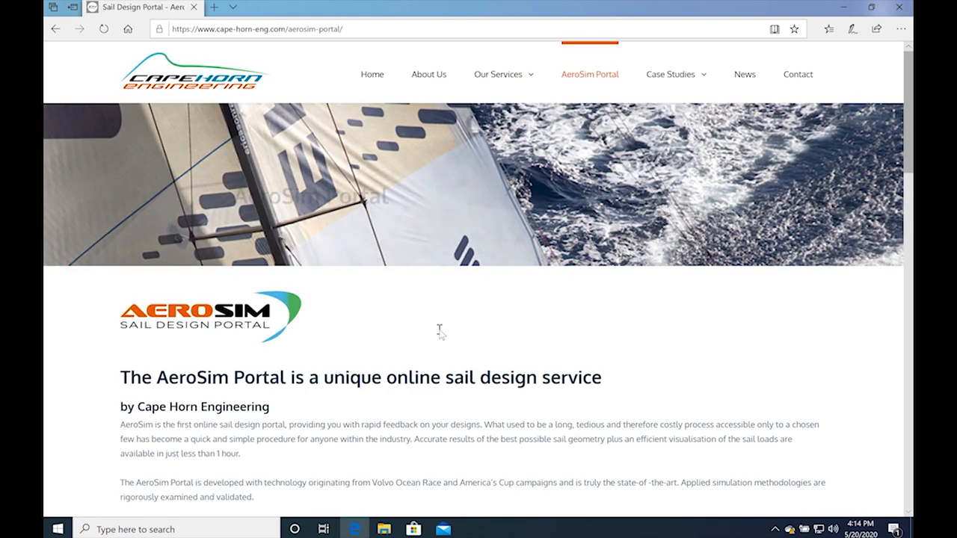
pyautogui.scroll(-3, 439, 335)
pyautogui.scroll(-3, 440, 334)
pyautogui.scroll(-2, 439, 335)
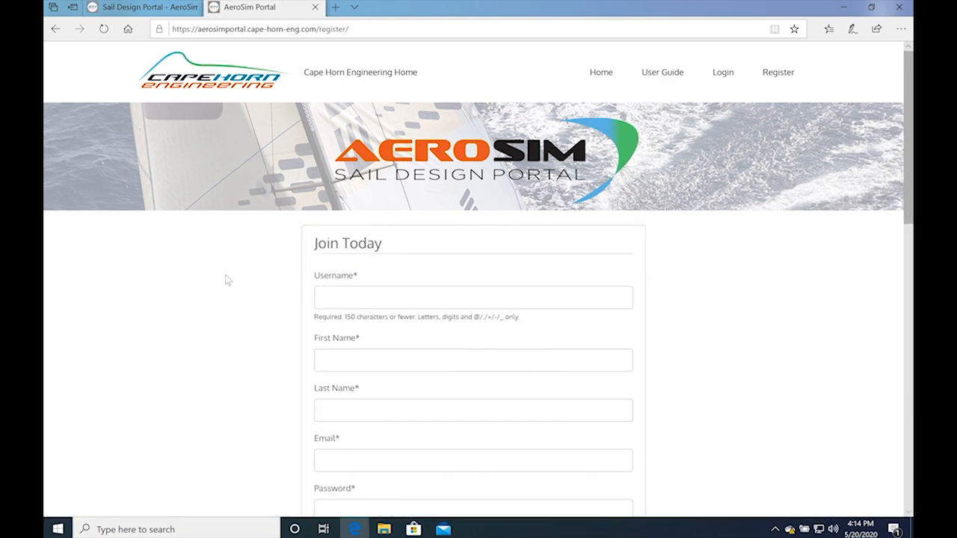
pyautogui.write('CHE_hugh')
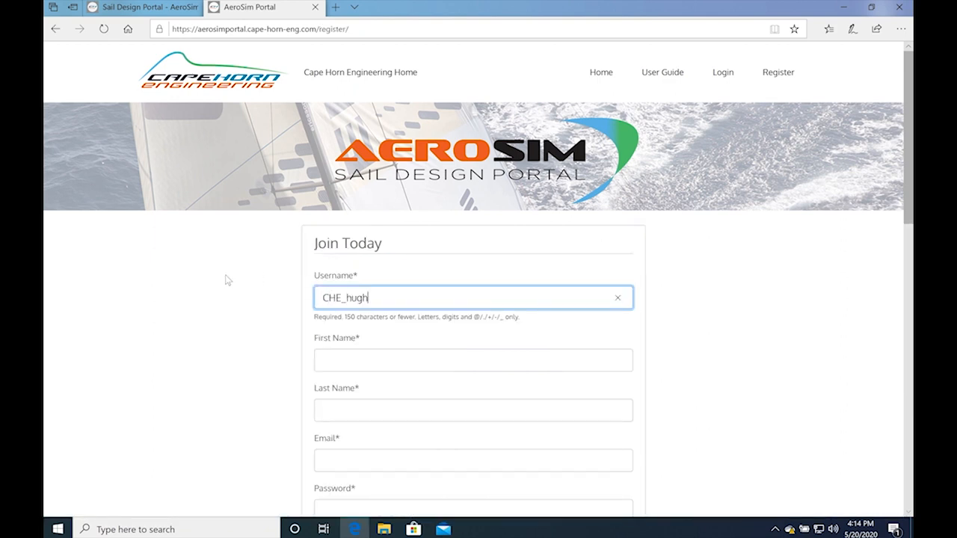
# - Fill the Join Today form's username, names, email and password fields
pyautogui.press('Tab')
pyautogui.press('Tab')
pyautogui.press('Tab')
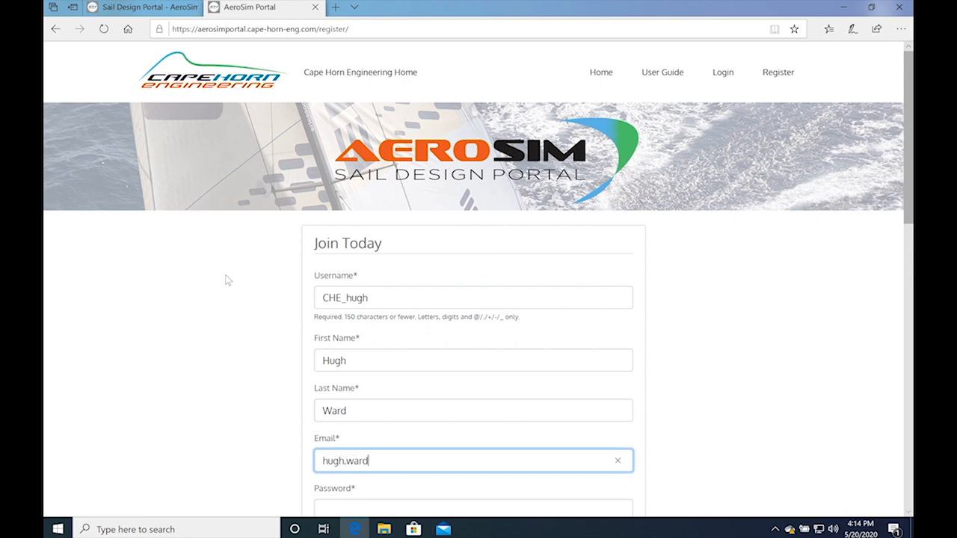
pyautogui.scroll(-3, 228, 280)
pyautogui.press('Tab')
pyautogui.press('Tab')
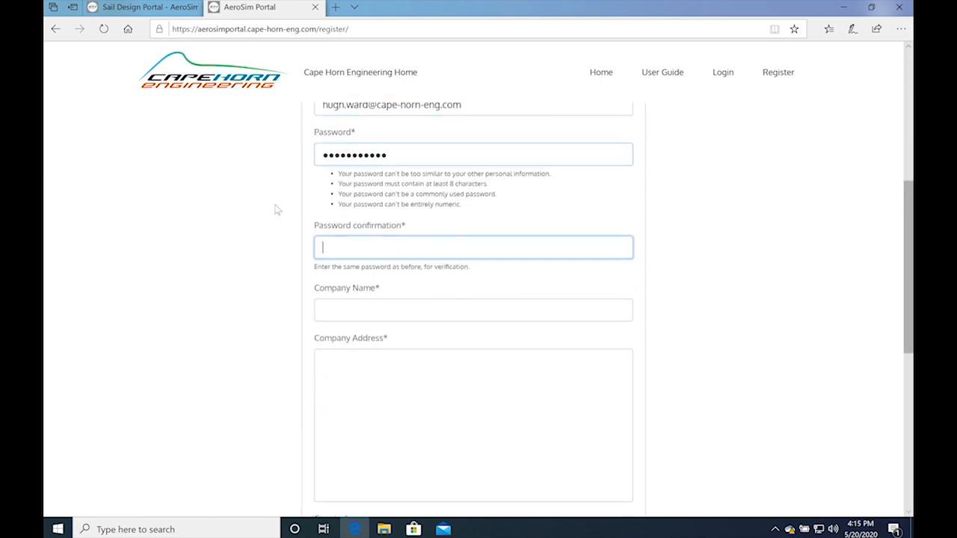
# - Enter the company name and address, choose United Kingdom and submit the registration
pyautogui.click(329, 309)
pyautogui.write('Cape ')
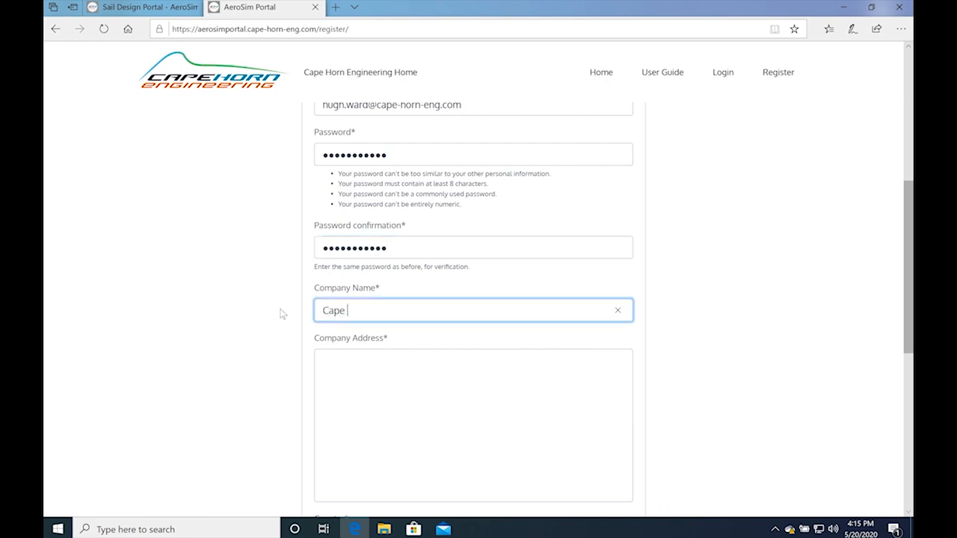
pyautogui.write('Horn Engineering')
pyautogui.click(374, 366)
pyautogui.write('Gatcombe House Copnor Road Portsmouth Hampshire PO3 5EJ')
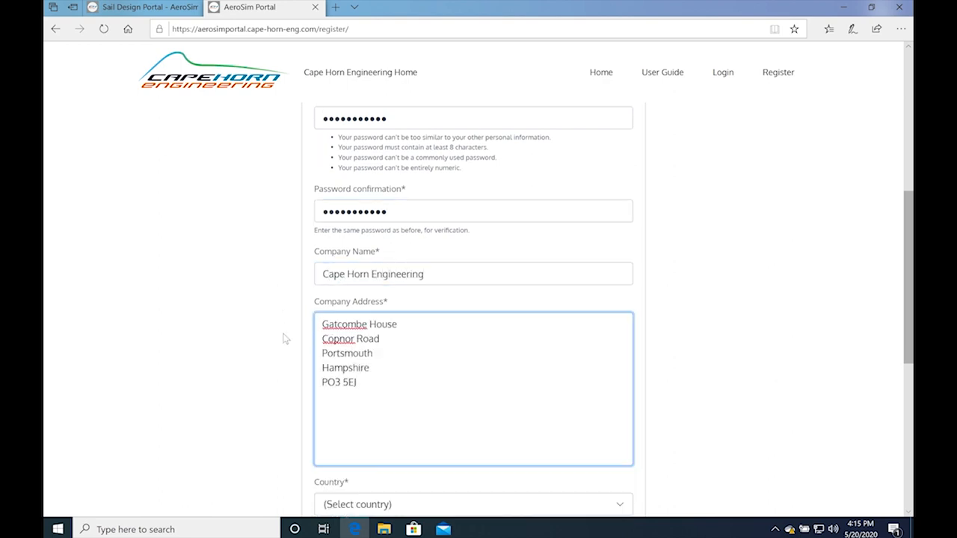
pyautogui.scroll(-5, 363, 331)
pyautogui.click(363, 328)
pyautogui.scroll(-5, 359, 329)
pyautogui.scroll(-10, 359, 329)
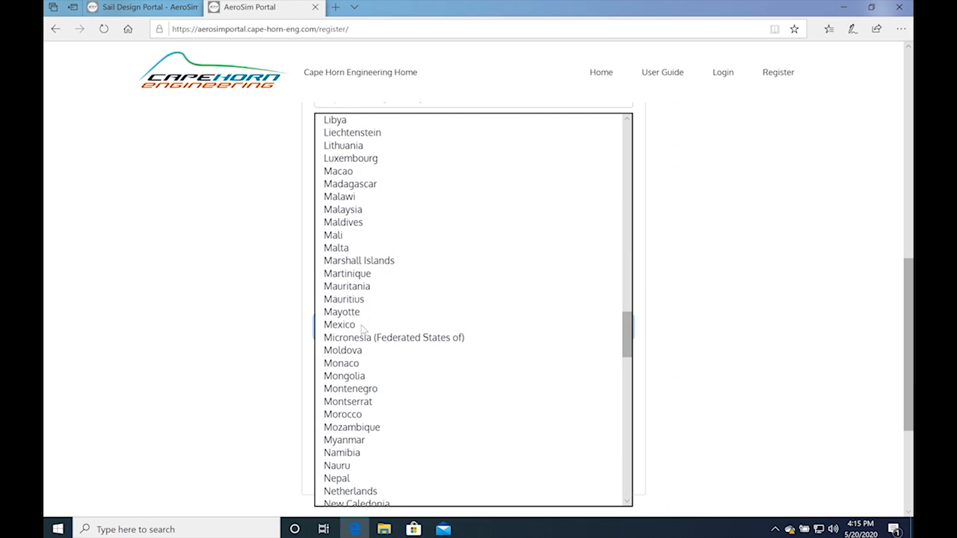
pyautogui.scroll(-10, 374, 374)
pyautogui.scroll(2, 388, 418)
pyautogui.click(359, 316)
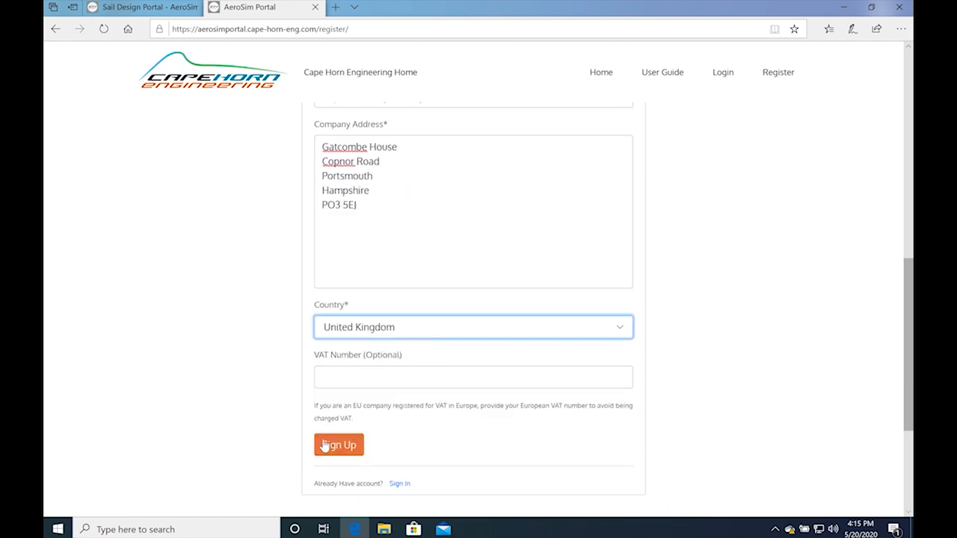
pyautogui.click(337, 445)
pyautogui.click(752, 493)
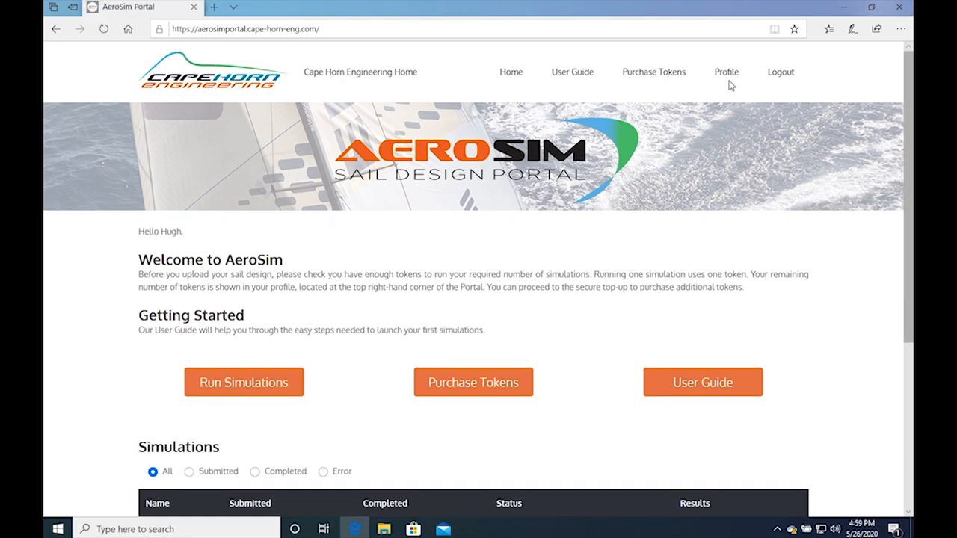
# - Review the profile showing 5 available tokens and save the Update Info details
pyautogui.click(726, 72)
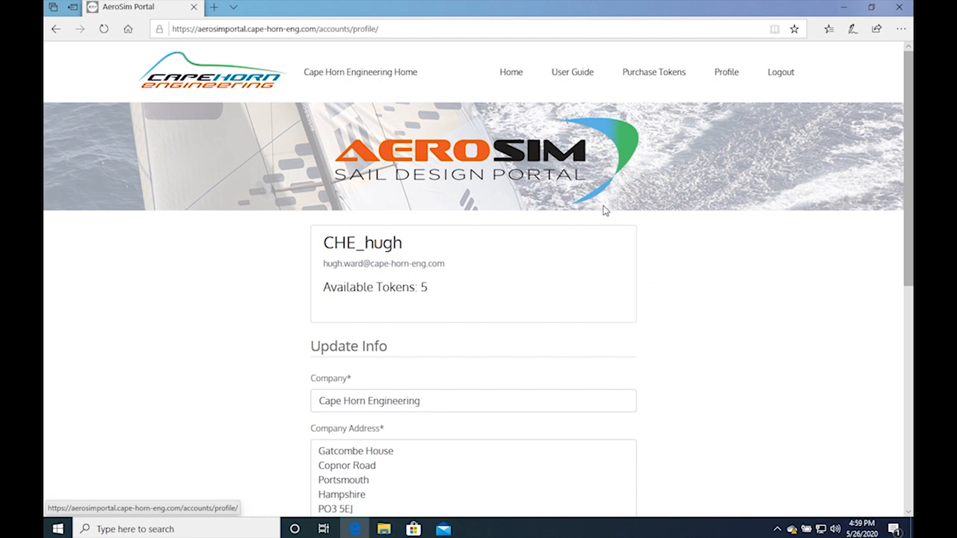
pyautogui.click(429, 292)
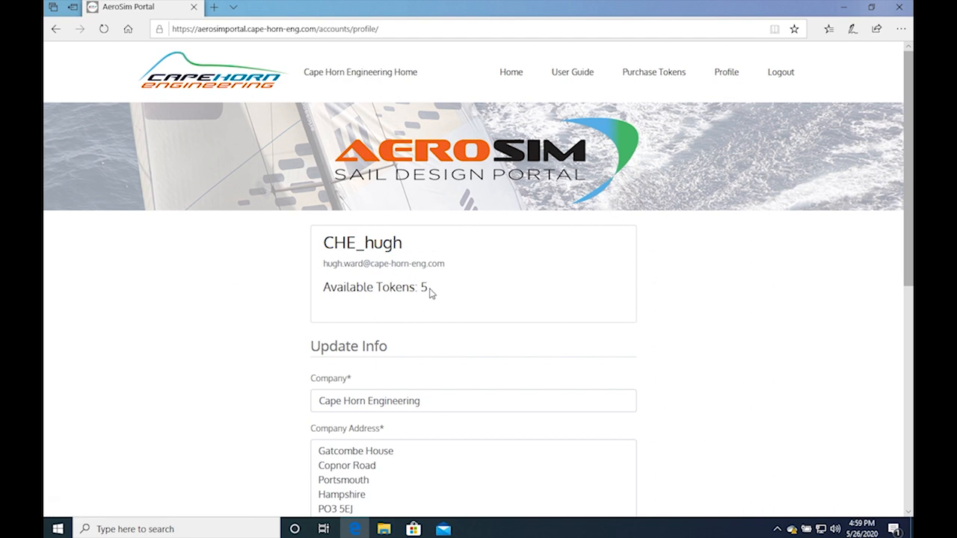
pyautogui.scroll(-2, 430, 292)
pyautogui.scroll(-1, 430, 291)
pyautogui.scroll(-2, 426, 296)
pyautogui.scroll(-1, 386, 341)
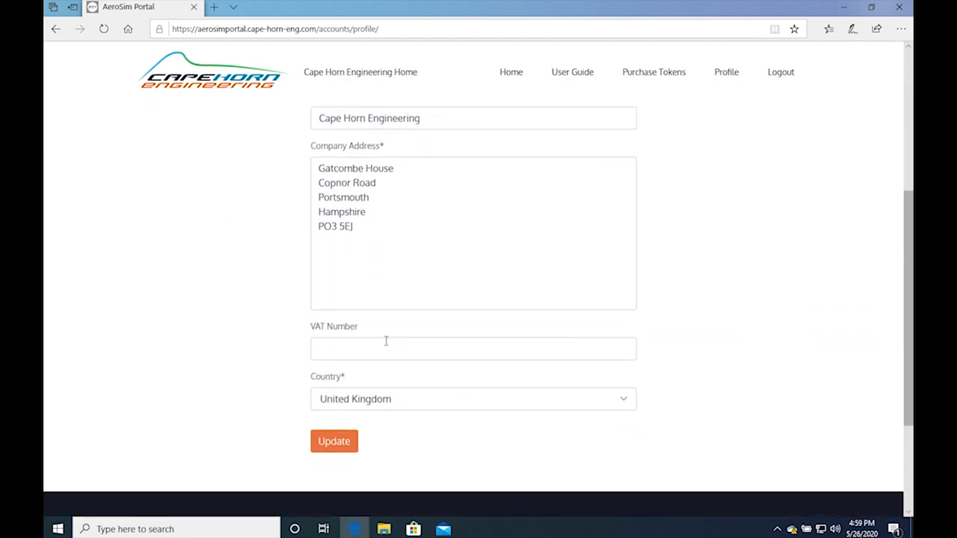
pyautogui.click(348, 349)
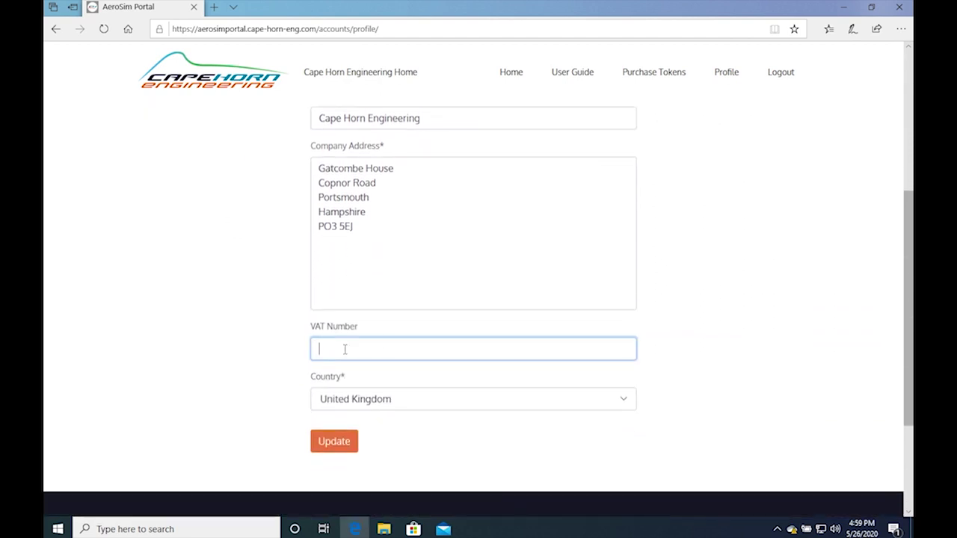
pyautogui.click(333, 443)
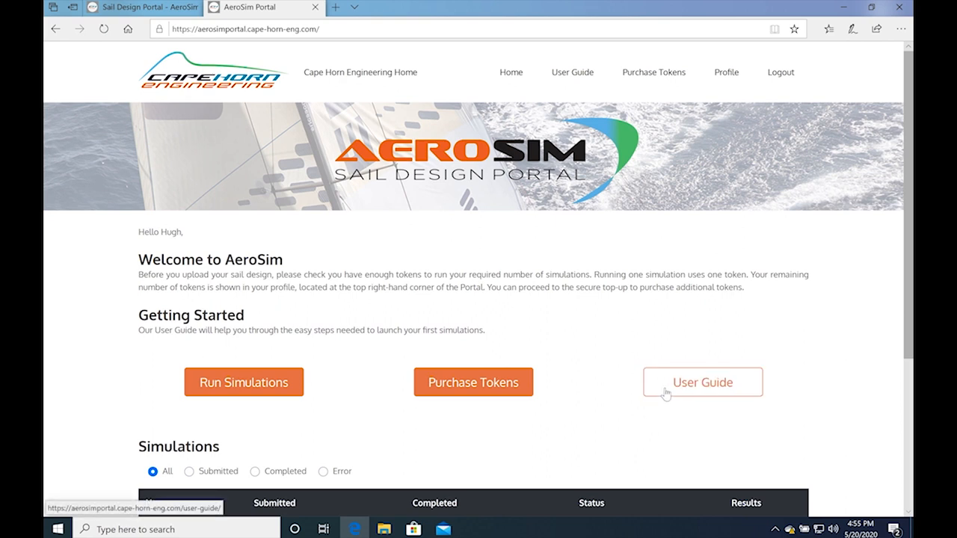
# - Bring up the portal User Guide from the welcome page
pyautogui.click(667, 392)
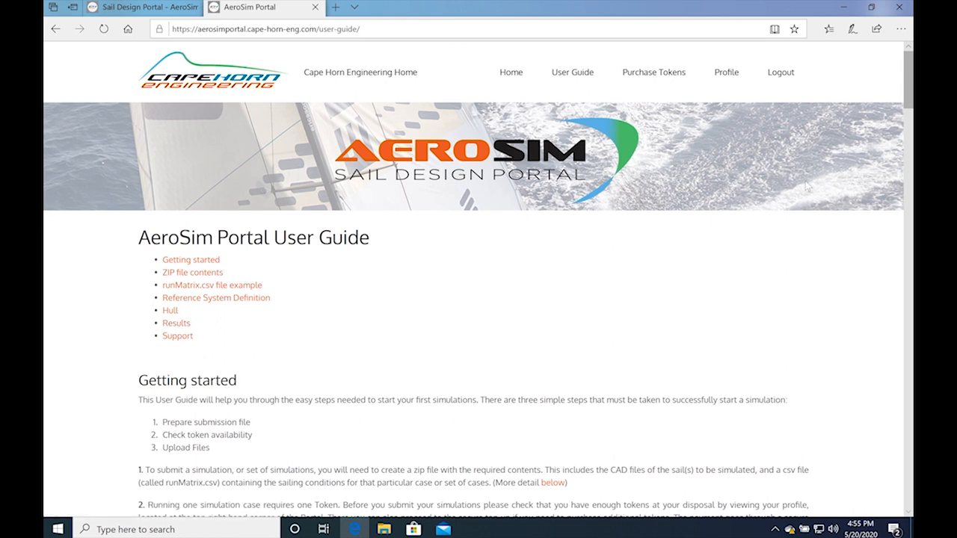
pyautogui.moveTo(908, 82); pyautogui.dragTo(904, 452)
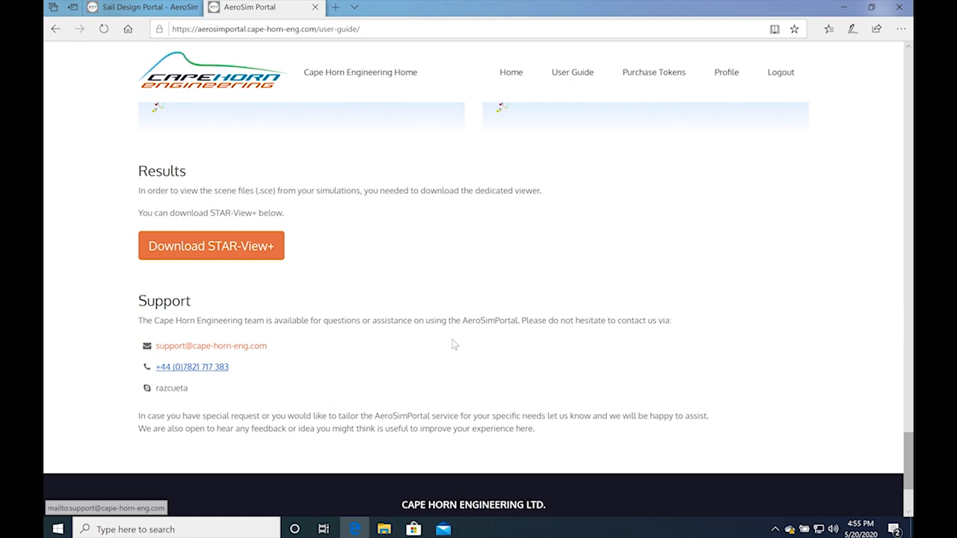
pyautogui.moveTo(870, 448)
pyautogui.mouseDown()
pyautogui.moveTo(869, 182)
pyautogui.moveTo(880, 238)
pyautogui.mouseUp()
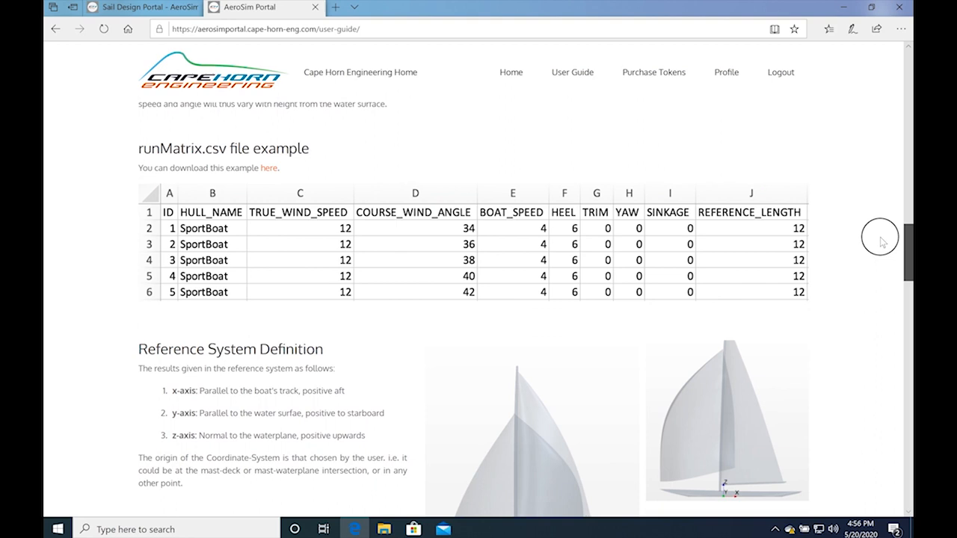
# - Download the example runMatrix.csv from the guide and dismiss the download notice
pyautogui.click(268, 167)
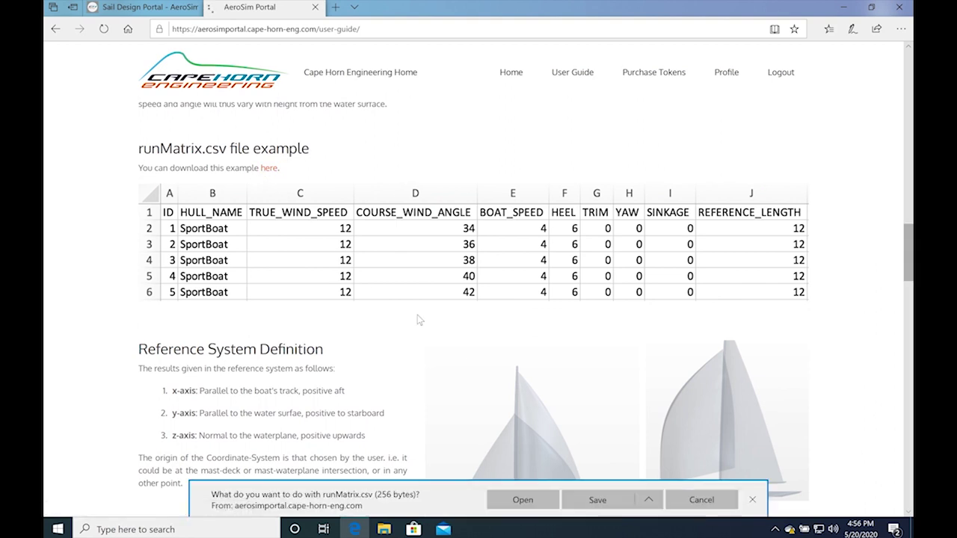
pyautogui.click(523, 499)
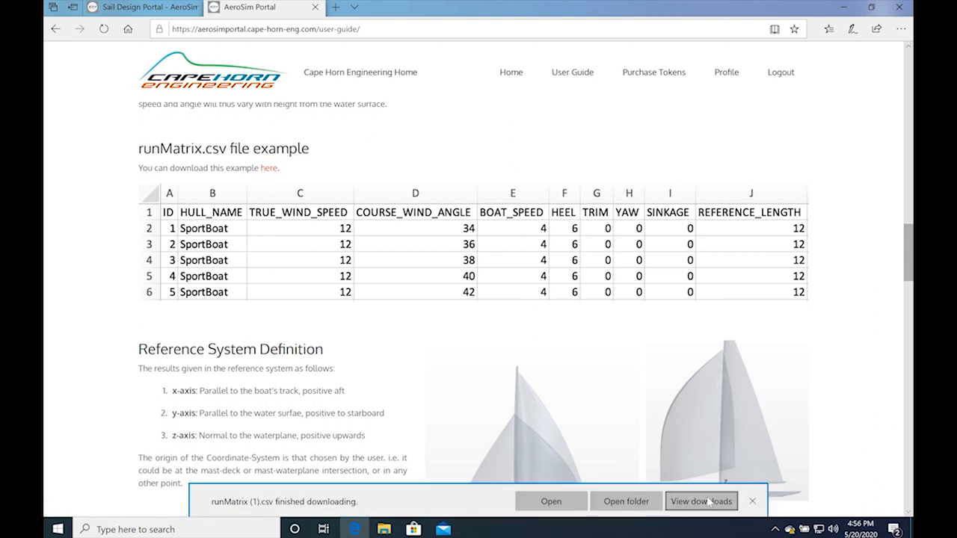
pyautogui.click(752, 501)
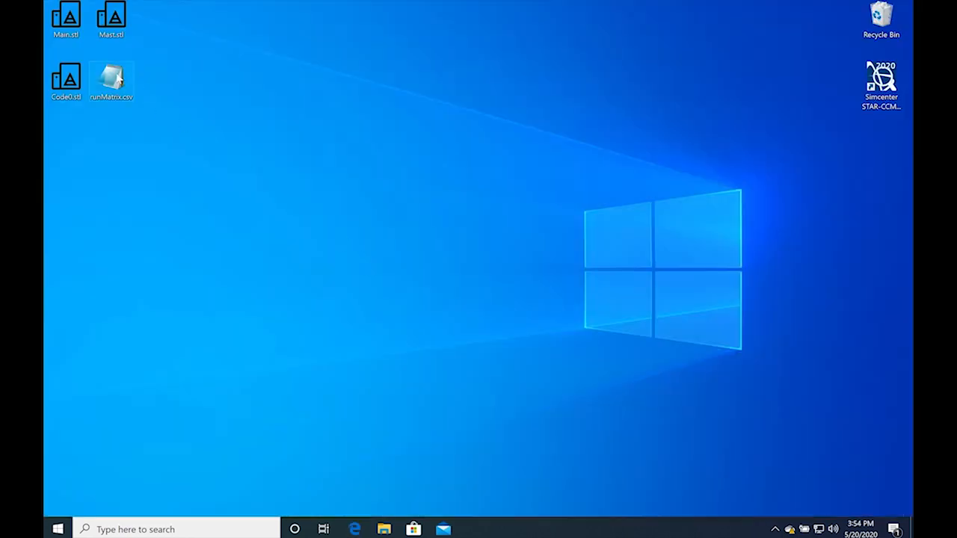
# - View runMatrix.csv in Notepad and inspect the run IDs of its three cases
pyautogui.doubleClick(113, 80)
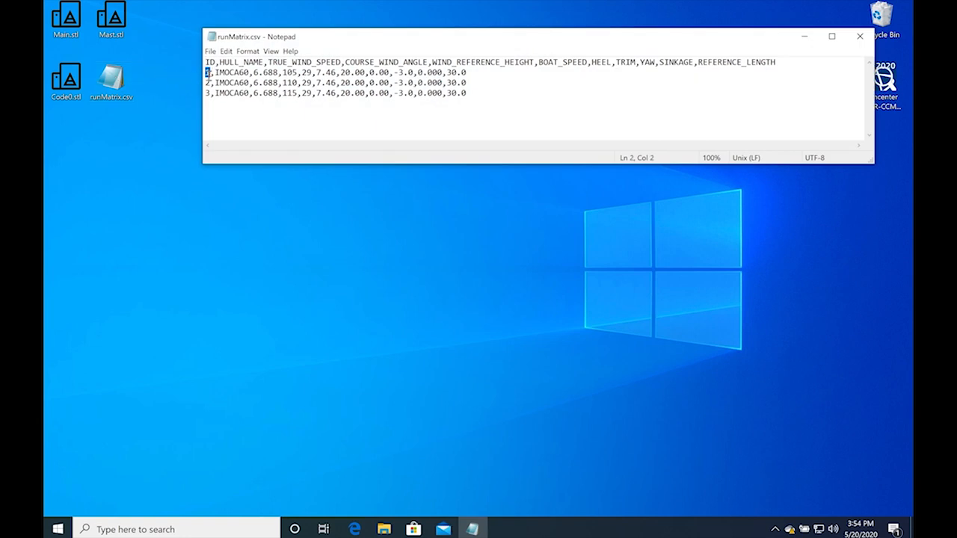
pyautogui.doubleClick(207, 83)
pyautogui.doubleClick(207, 93)
pyautogui.click(308, 137)
# - Review the column header line of runMatrix.csv, then close Notepad
pyautogui.moveTo(209, 62); pyautogui.dragTo(240, 62)
pyautogui.moveTo(315, 62); pyautogui.dragTo(778, 62)
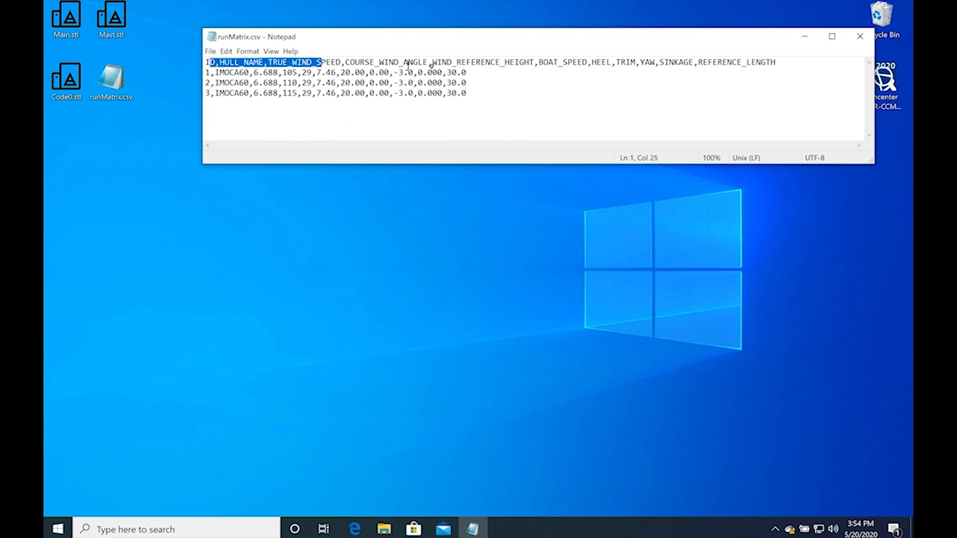
pyautogui.click(803, 59)
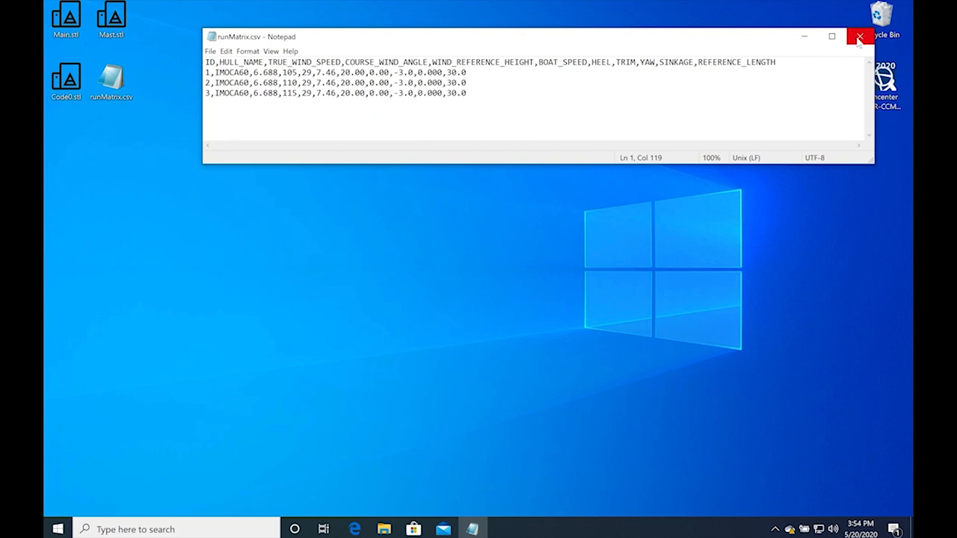
pyautogui.click(859, 37)
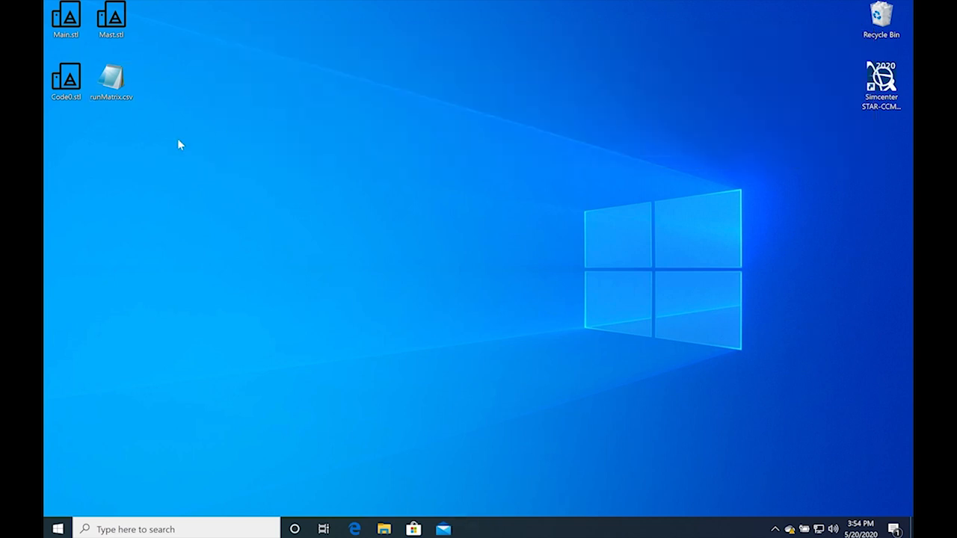
# - Zip the STL files and runMatrix.csv into AeroSim_submission.zip on the desktop
pyautogui.moveTo(178, 139); pyautogui.dragTo(90, 35)
pyautogui.rightClick(103, 22)
pyautogui.moveTo(135, 146)
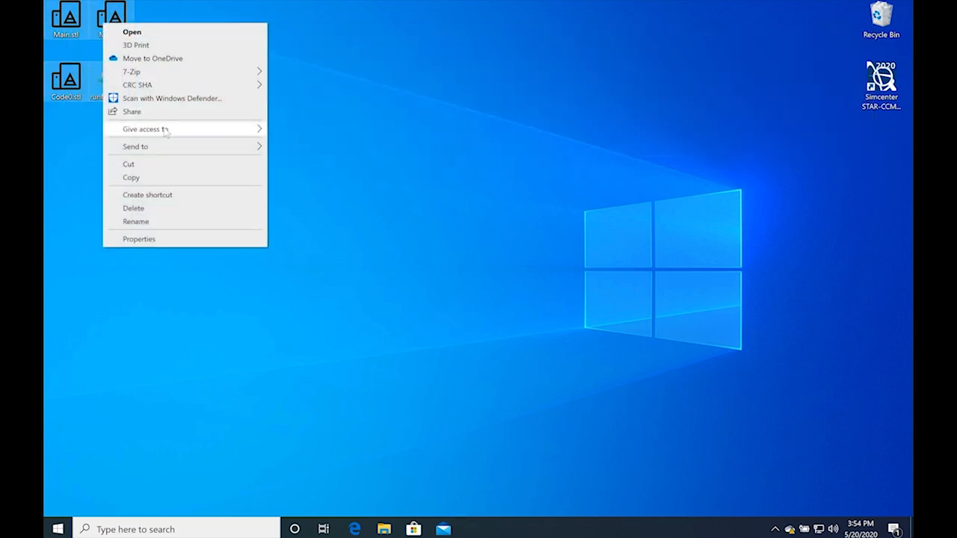
pyautogui.click(330, 161)
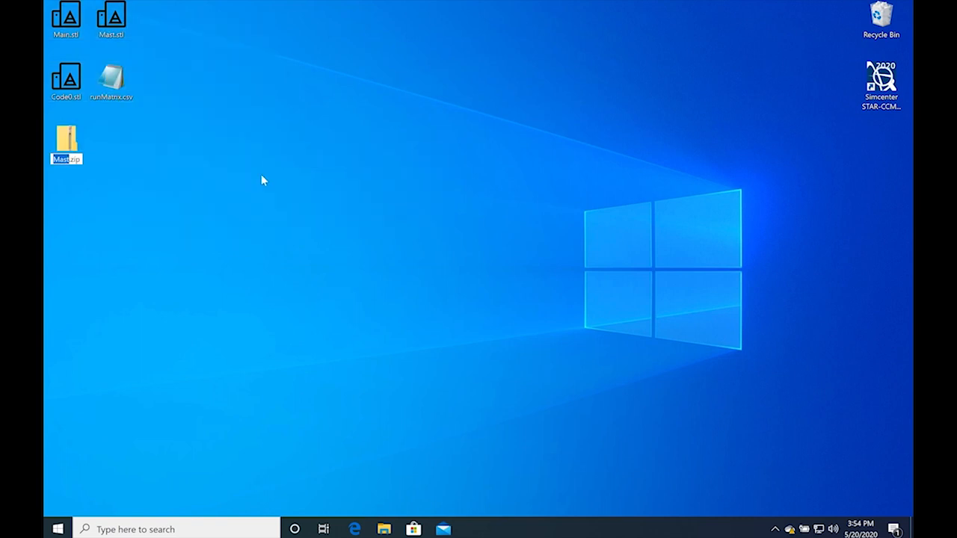
pyautogui.write('AeroSim_submission')
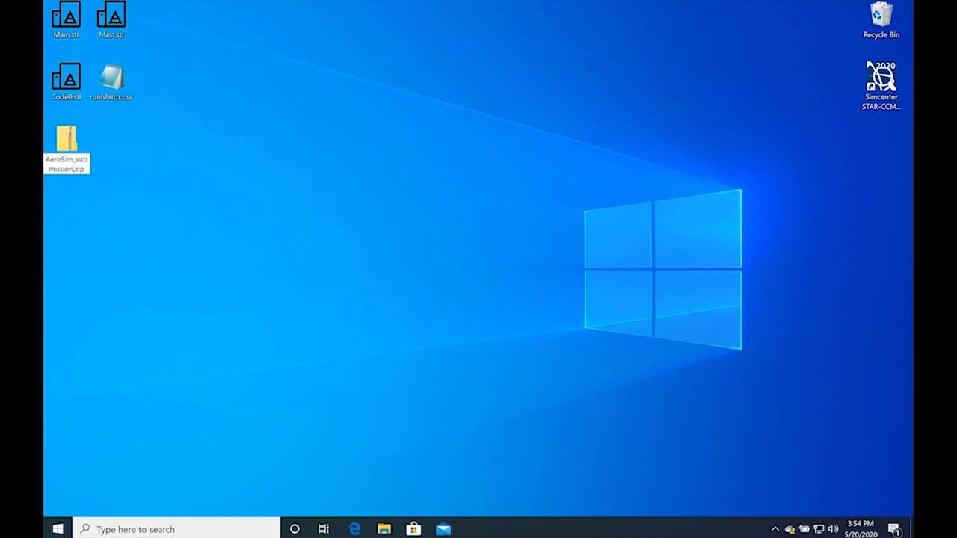
pyautogui.press('Return')
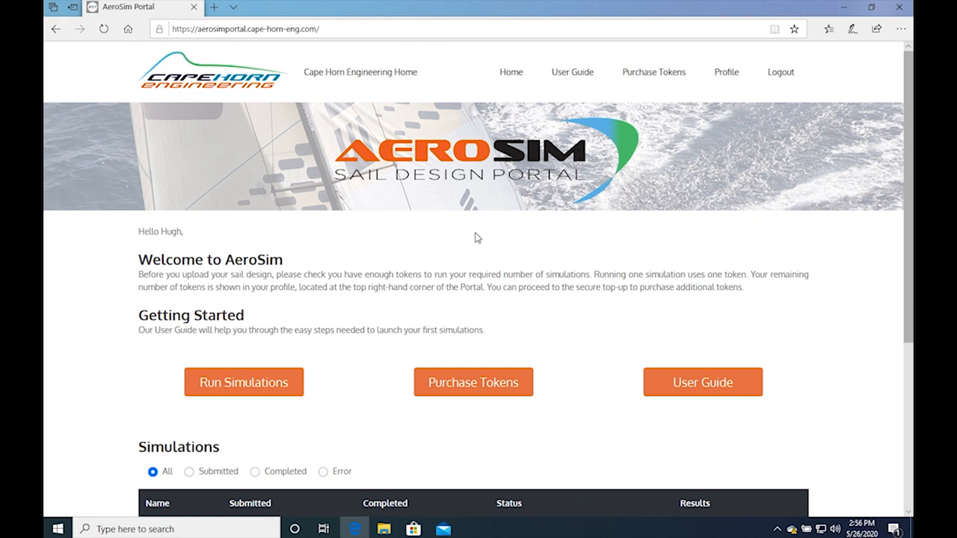
pyautogui.click(729, 74)
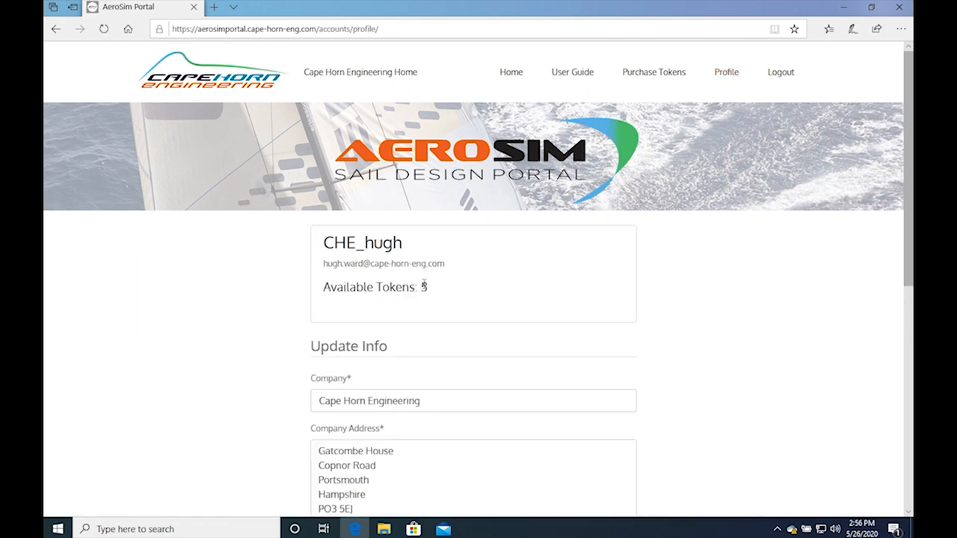
pyautogui.doubleClick(423, 286)
pyautogui.click(428, 289)
pyautogui.click(647, 73)
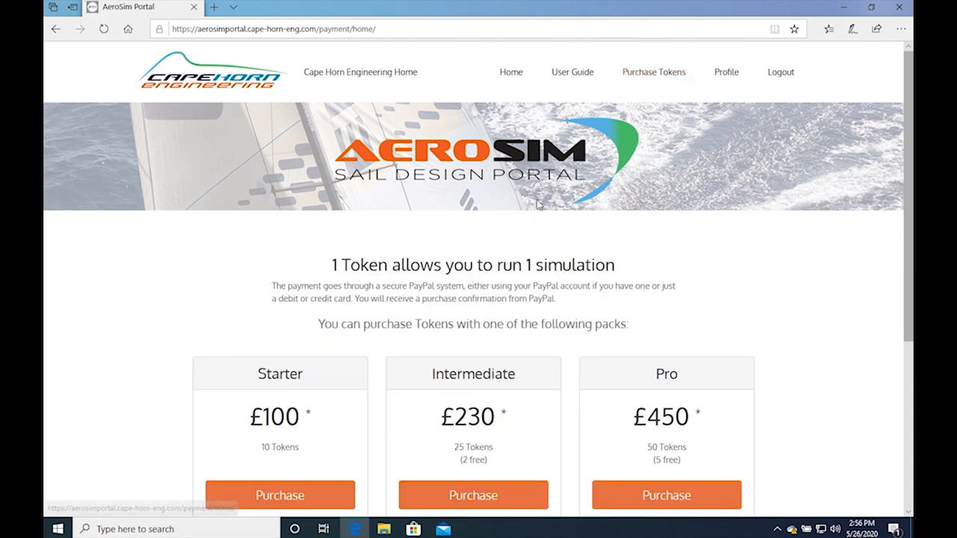
pyautogui.scroll(-2, 476, 262)
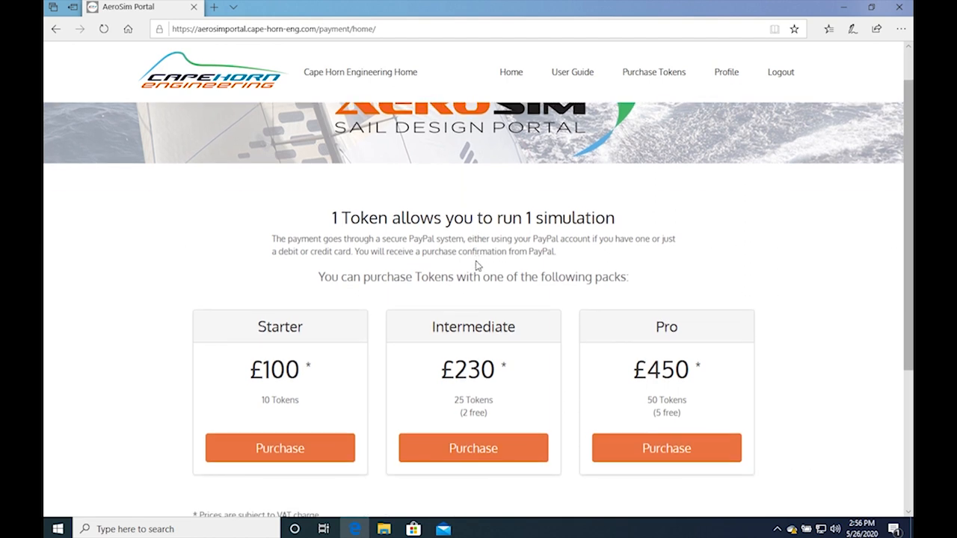
pyautogui.scroll(-1, 478, 266)
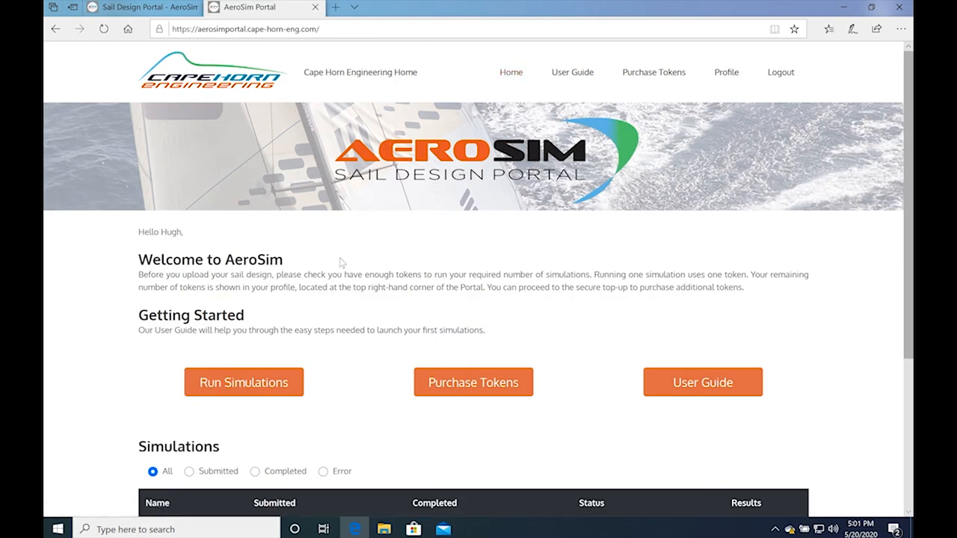
# - Upload AeroSim_submission.zip from the desktop and submit it as simulation AeroSim_01
pyautogui.click(271, 376)
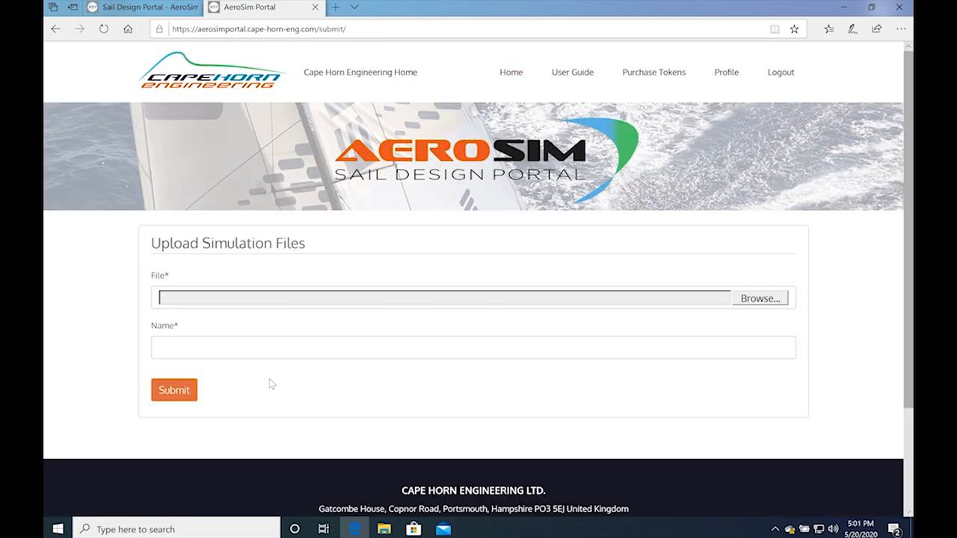
pyautogui.click(755, 298)
pyautogui.click(86, 78)
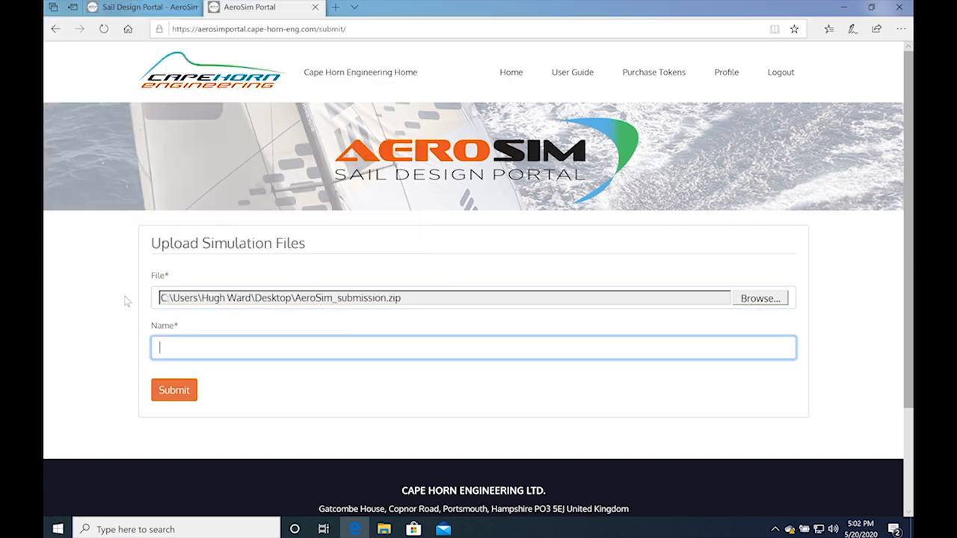
pyautogui.write('AeroSim_01')
pyautogui.click(174, 389)
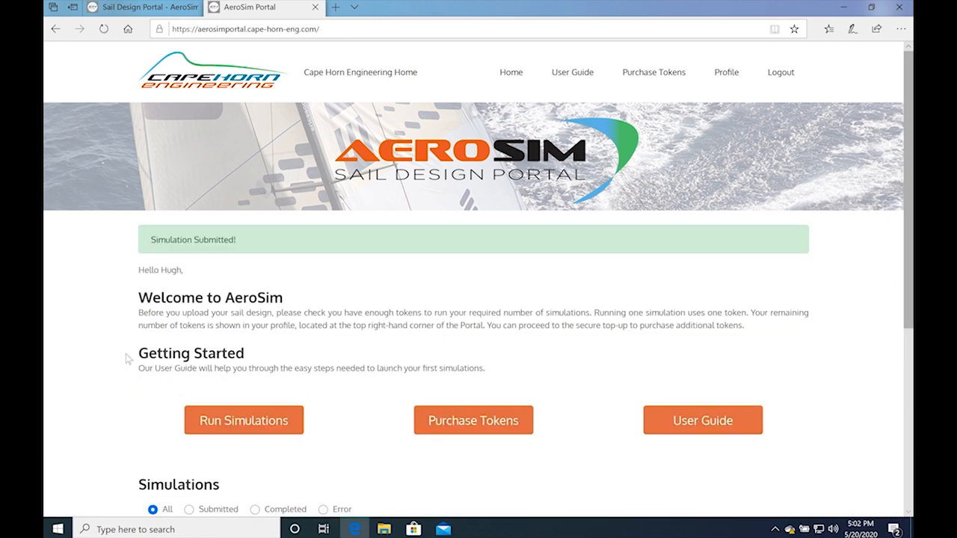
pyautogui.scroll(-3, 127, 359)
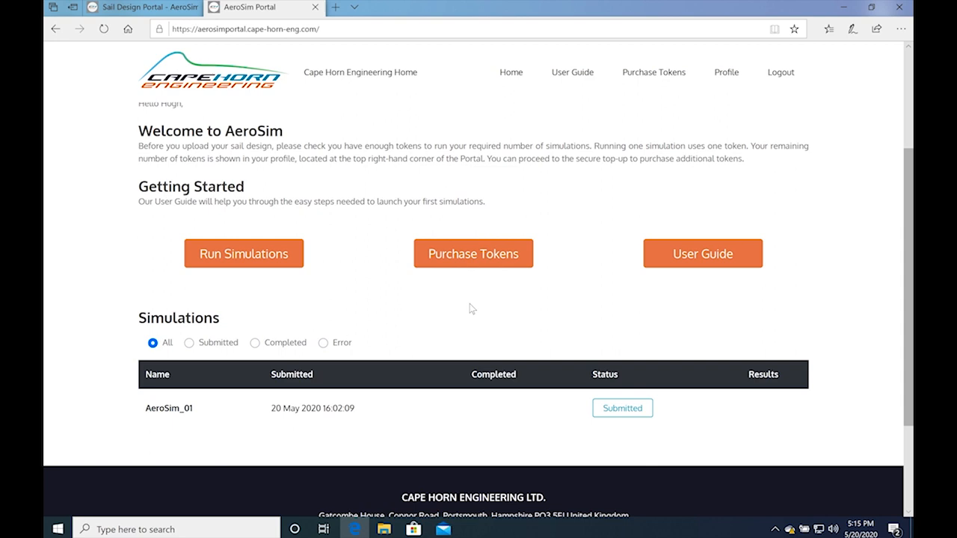
# - From the guide's Results section, download the STAR-View+ installer and run it
pyautogui.click(676, 253)
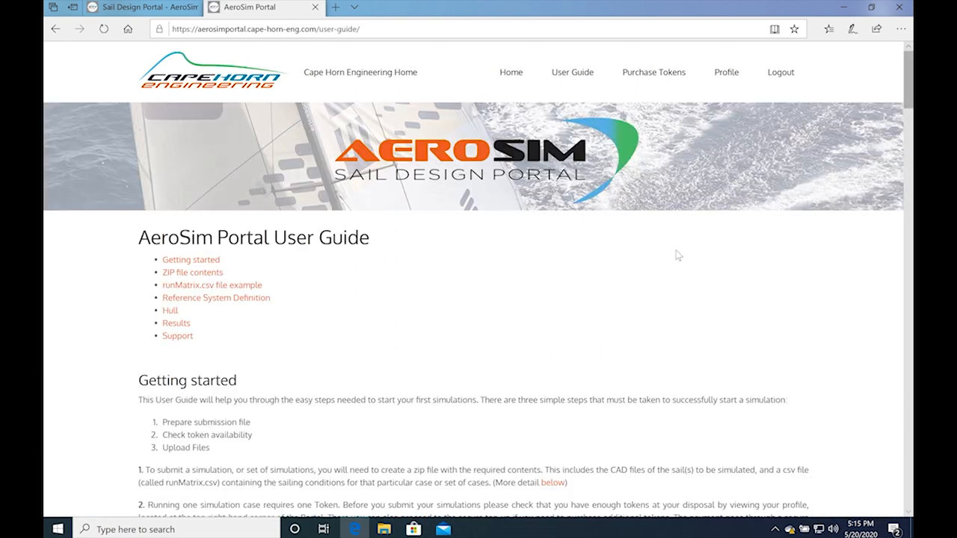
pyautogui.click(176, 323)
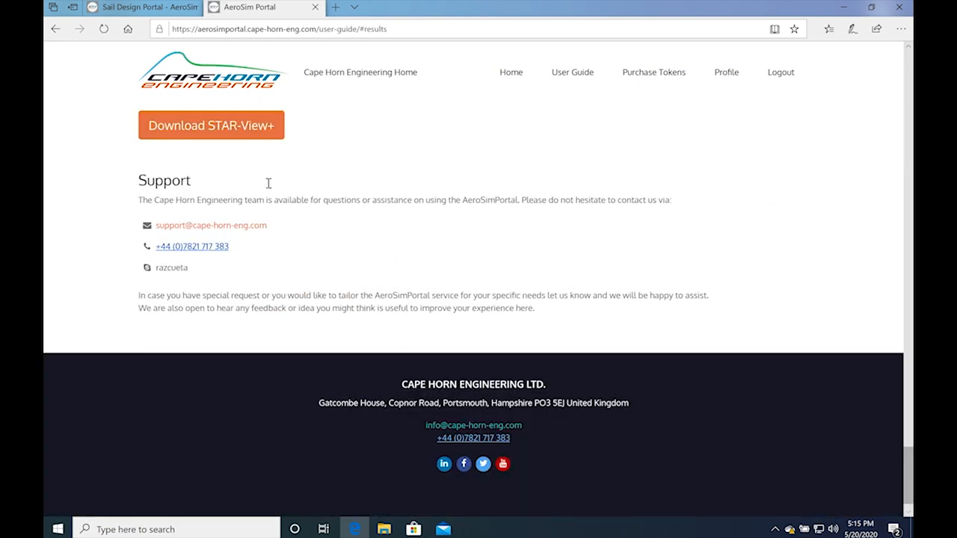
pyautogui.click(201, 134)
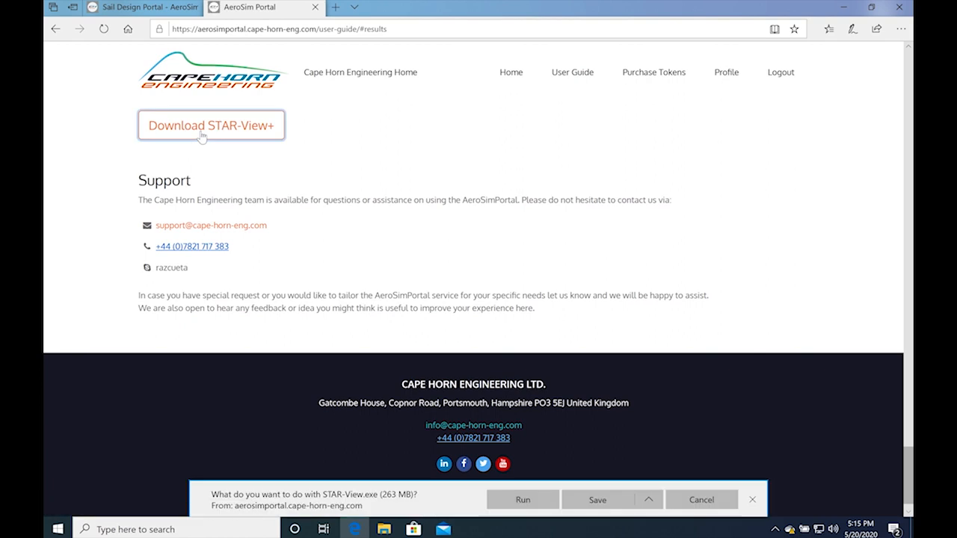
pyautogui.click(537, 501)
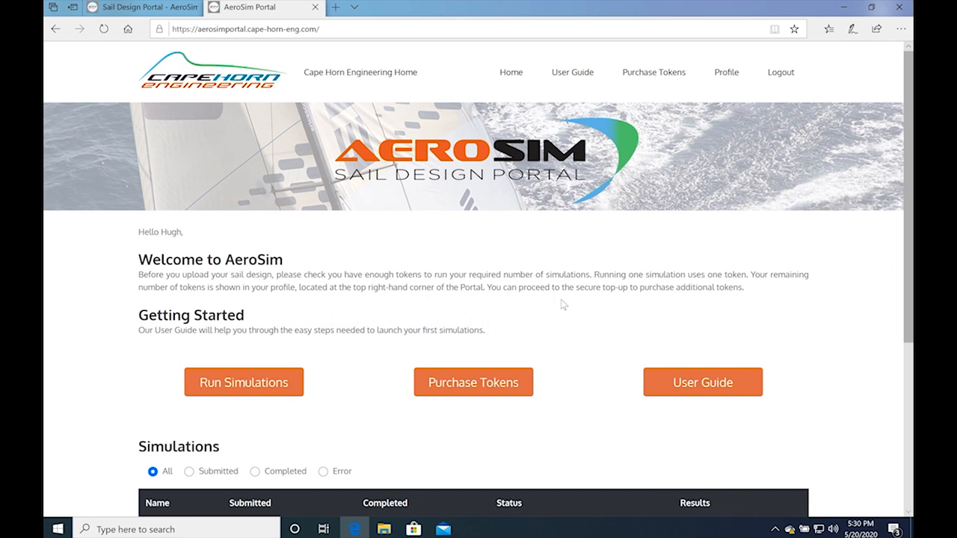
pyautogui.scroll(-1, 563, 304)
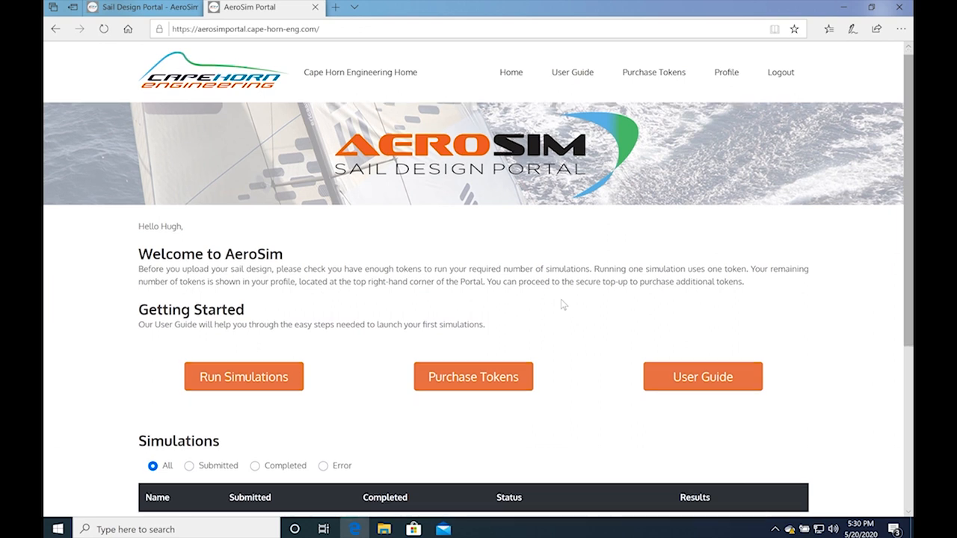
pyautogui.scroll(-1, 562, 304)
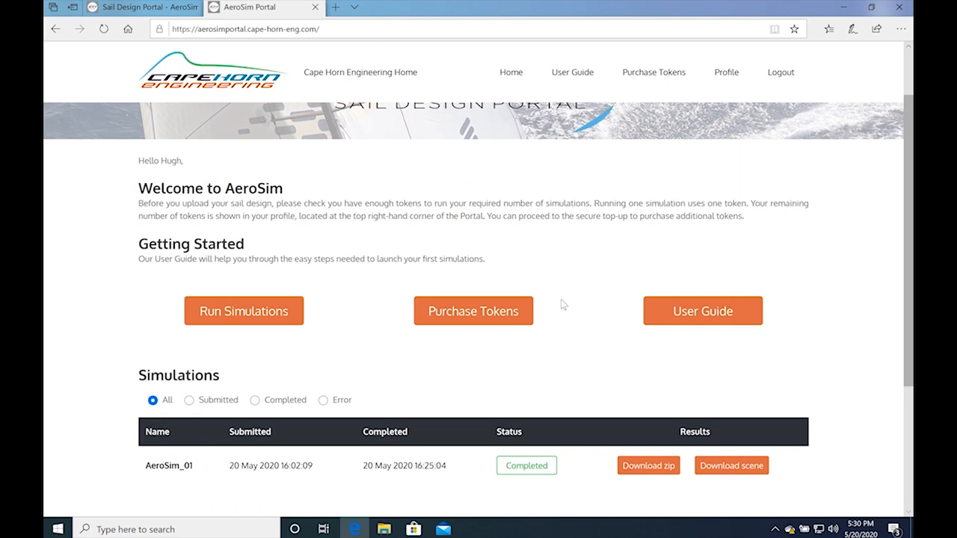
# - Save the AeroSim_01 results zip and the scenes zip to the computer
pyautogui.click(648, 465)
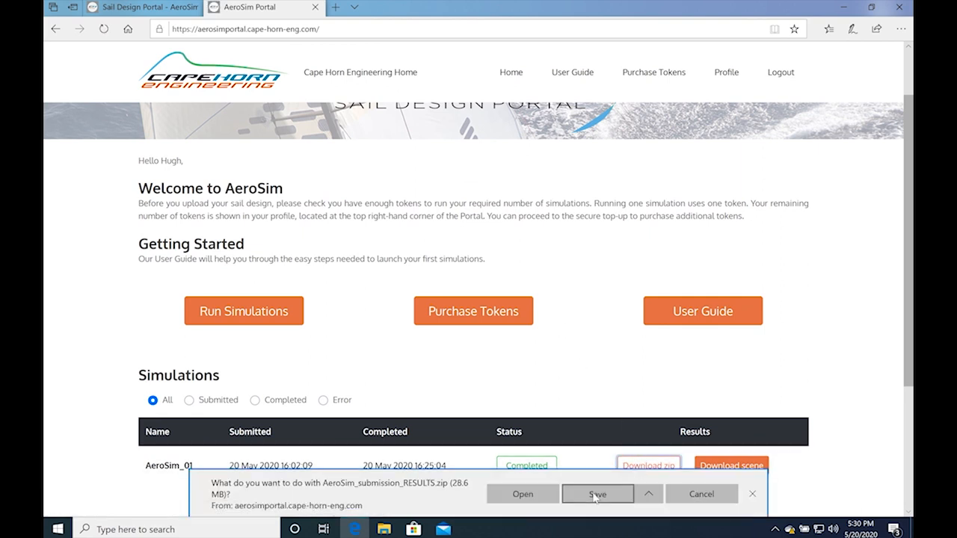
pyautogui.click(598, 494)
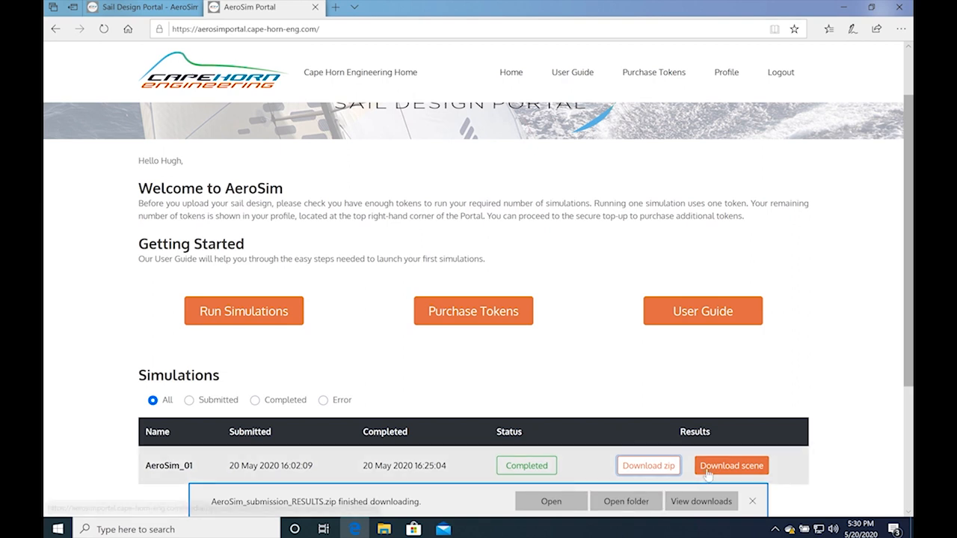
pyautogui.click(731, 465)
pyautogui.click(597, 494)
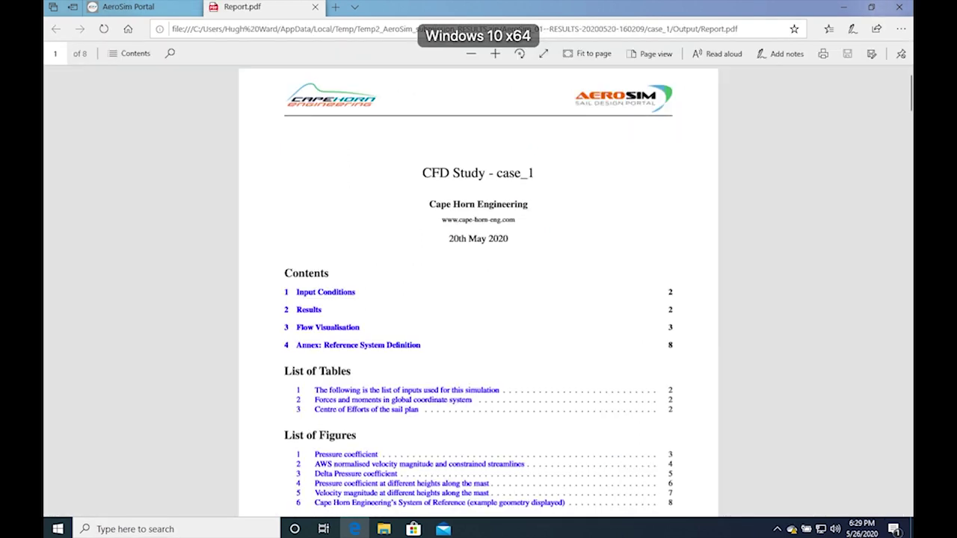
pyautogui.click(682, 227)
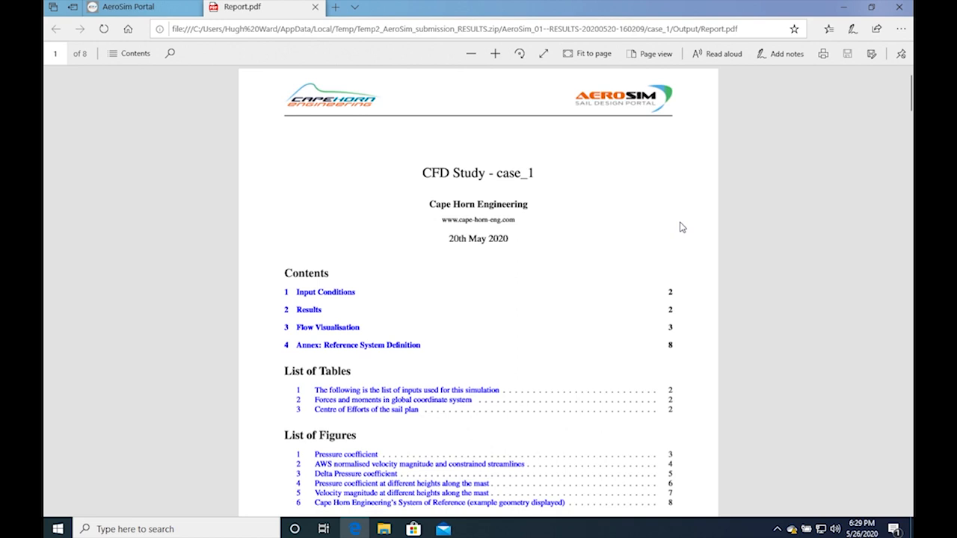
pyautogui.scroll(-3, 682, 227)
pyautogui.scroll(-3, 682, 228)
pyautogui.scroll(-3, 682, 227)
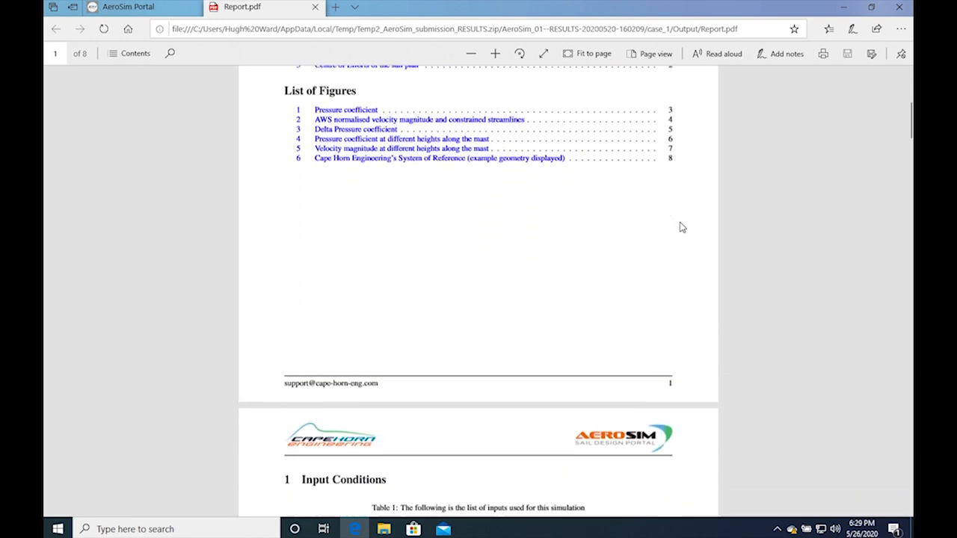
pyautogui.scroll(-3, 682, 227)
pyautogui.scroll(-3, 681, 227)
pyautogui.scroll(-2, 682, 227)
pyautogui.scroll(-2, 682, 228)
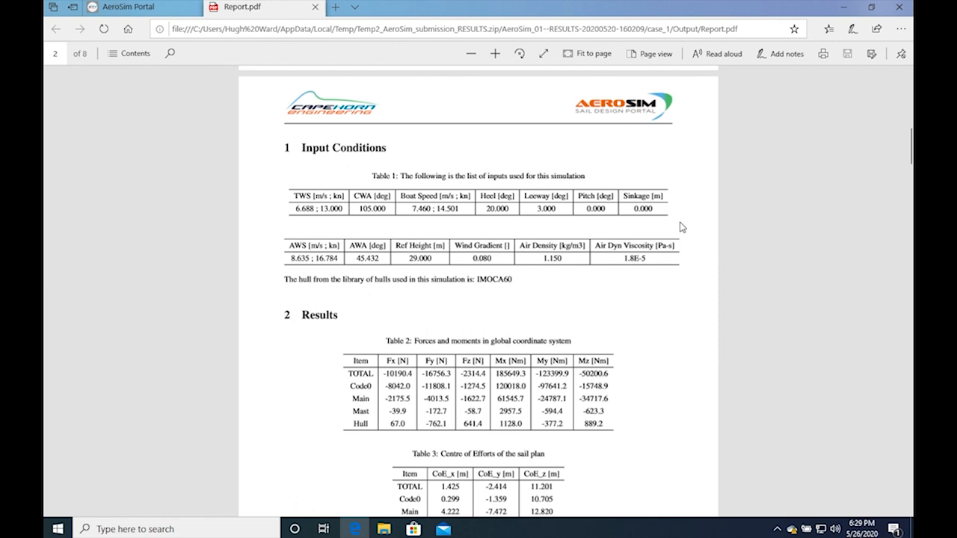
pyautogui.scroll(-2, 682, 227)
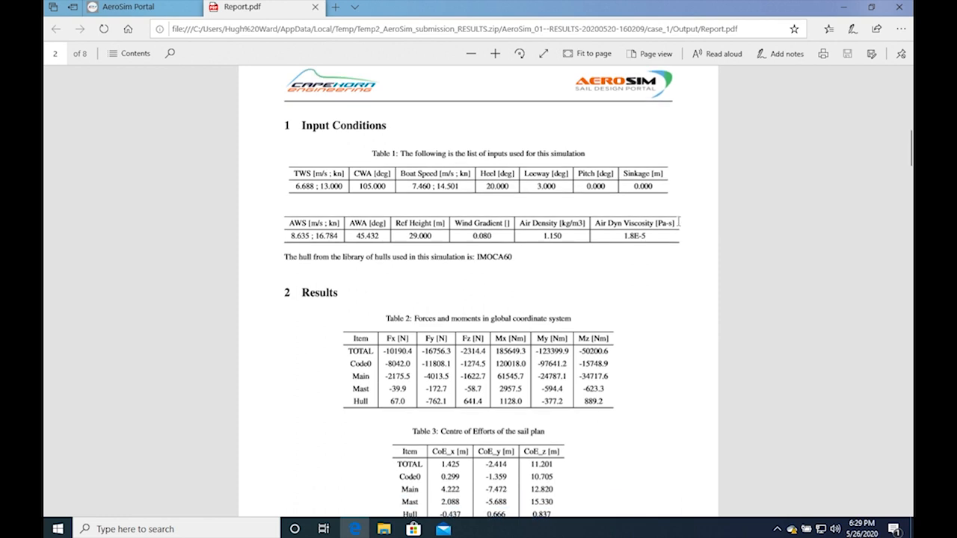
pyautogui.scroll(-3, 678, 221)
pyautogui.scroll(-3, 678, 221)
pyautogui.scroll(-3, 678, 221)
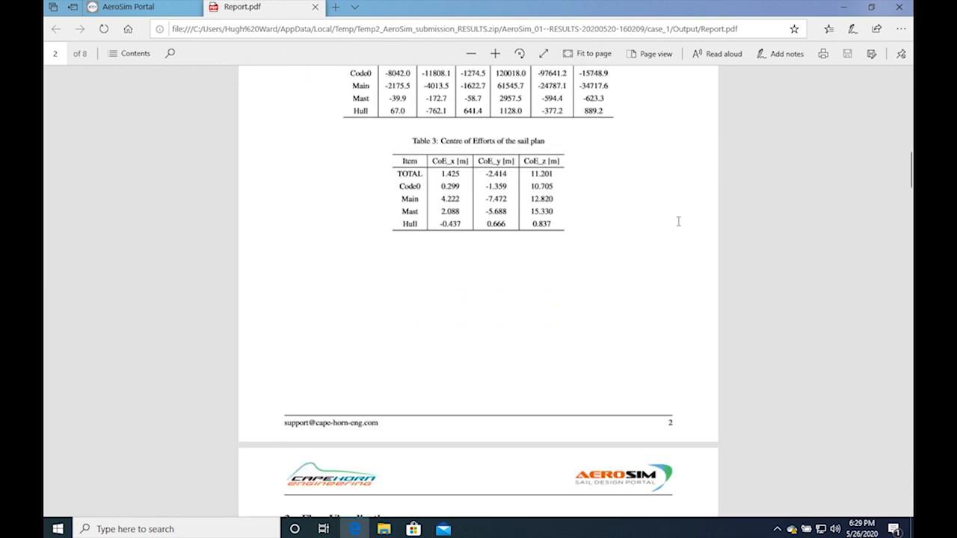
pyautogui.scroll(-3, 678, 221)
pyautogui.scroll(-3, 677, 222)
pyautogui.scroll(-3, 677, 222)
pyautogui.scroll(-3, 678, 221)
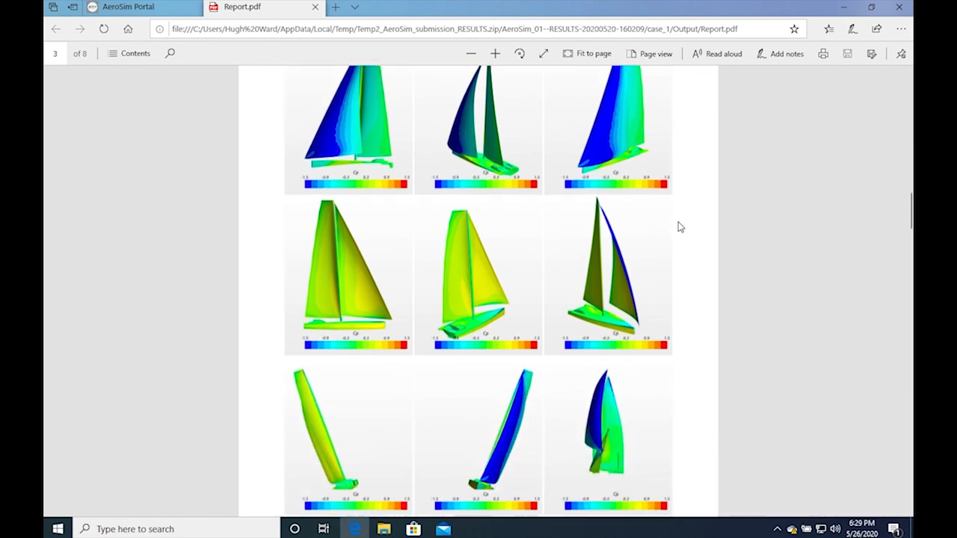
pyautogui.scroll(-3, 680, 227)
pyautogui.scroll(-3, 681, 227)
pyautogui.scroll(-3, 681, 226)
pyautogui.scroll(-3, 681, 226)
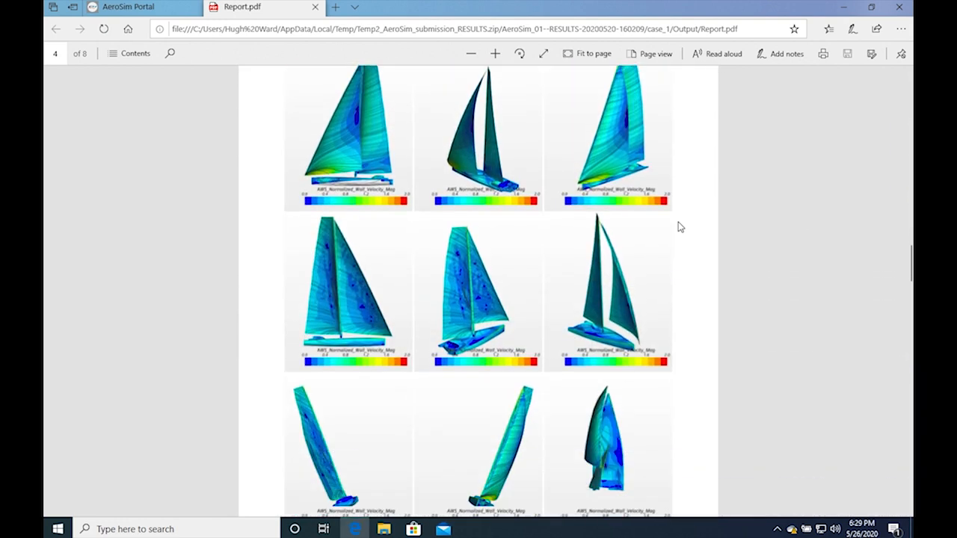
pyautogui.scroll(-3, 680, 227)
pyautogui.scroll(-3, 680, 227)
pyautogui.scroll(-3, 680, 226)
pyautogui.scroll(-3, 680, 226)
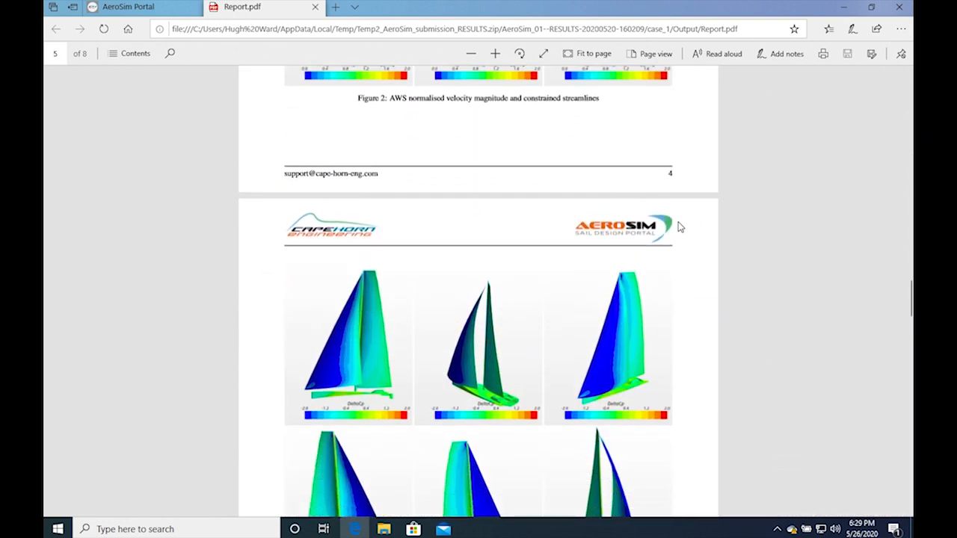
pyautogui.scroll(-3, 678, 238)
pyautogui.scroll(-3, 679, 238)
pyautogui.scroll(-3, 678, 237)
pyautogui.scroll(-3, 679, 238)
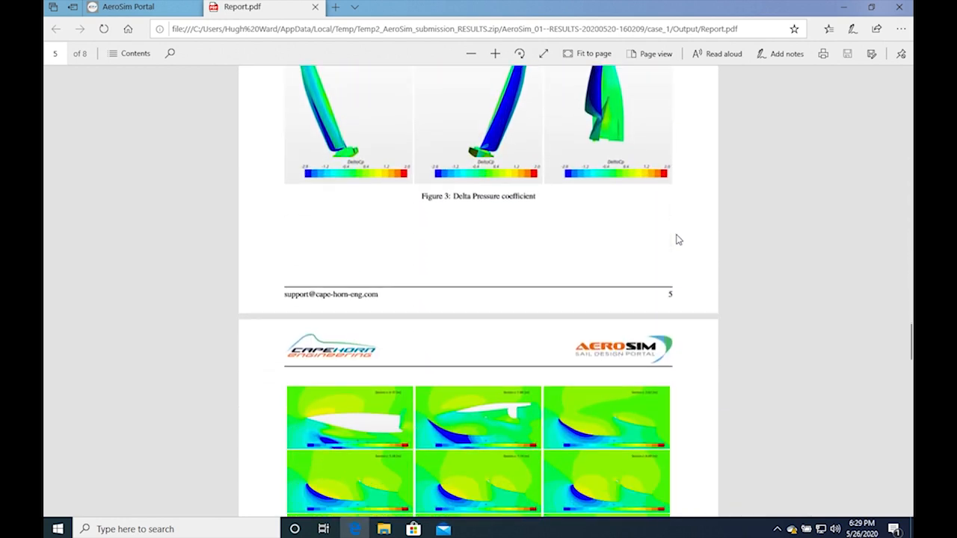
pyautogui.scroll(-3, 678, 239)
pyautogui.scroll(-3, 678, 240)
pyautogui.scroll(-3, 678, 239)
pyautogui.scroll(-3, 678, 239)
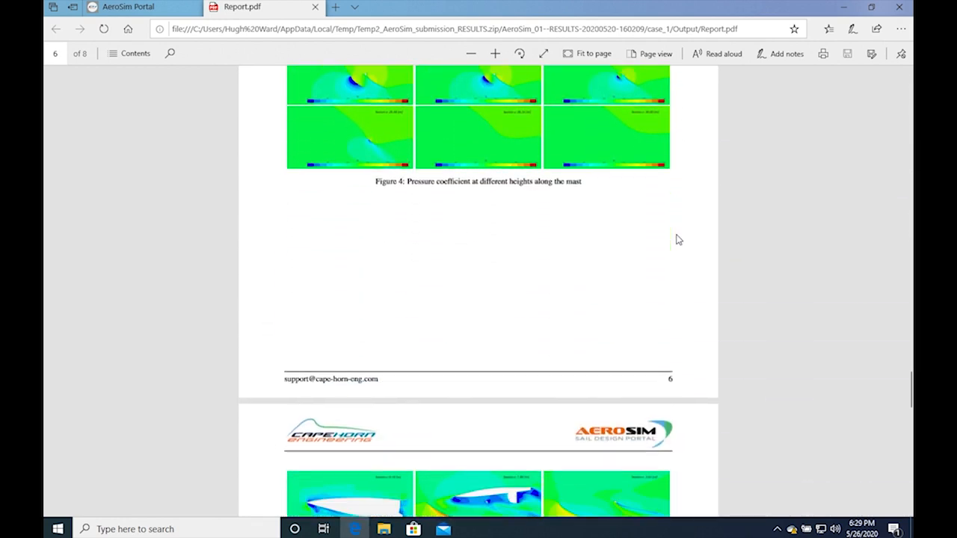
pyautogui.scroll(-3, 678, 239)
pyautogui.scroll(-3, 677, 240)
pyautogui.scroll(-3, 678, 239)
pyautogui.scroll(-3, 678, 239)
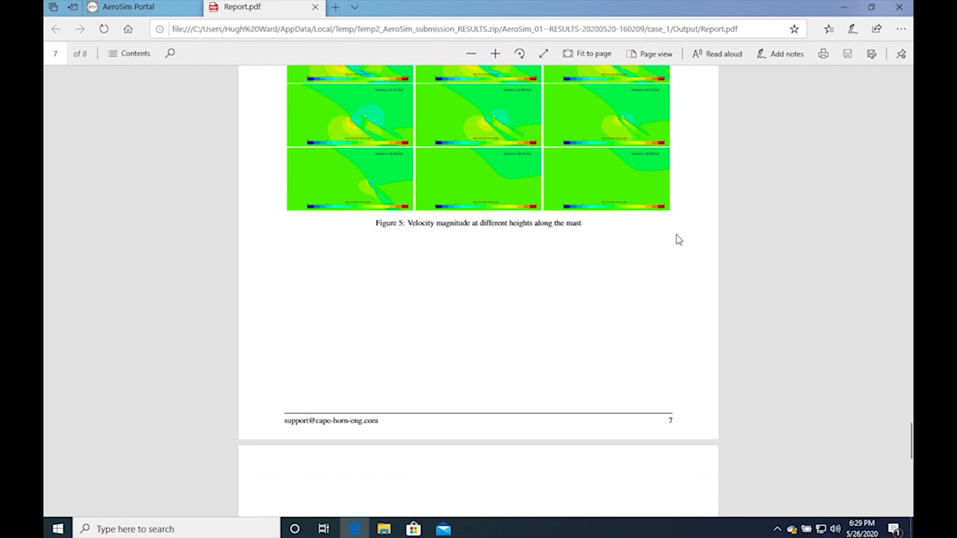
pyautogui.scroll(-3, 678, 239)
pyautogui.scroll(-3, 678, 239)
pyautogui.scroll(-3, 678, 239)
pyautogui.scroll(-3, 678, 240)
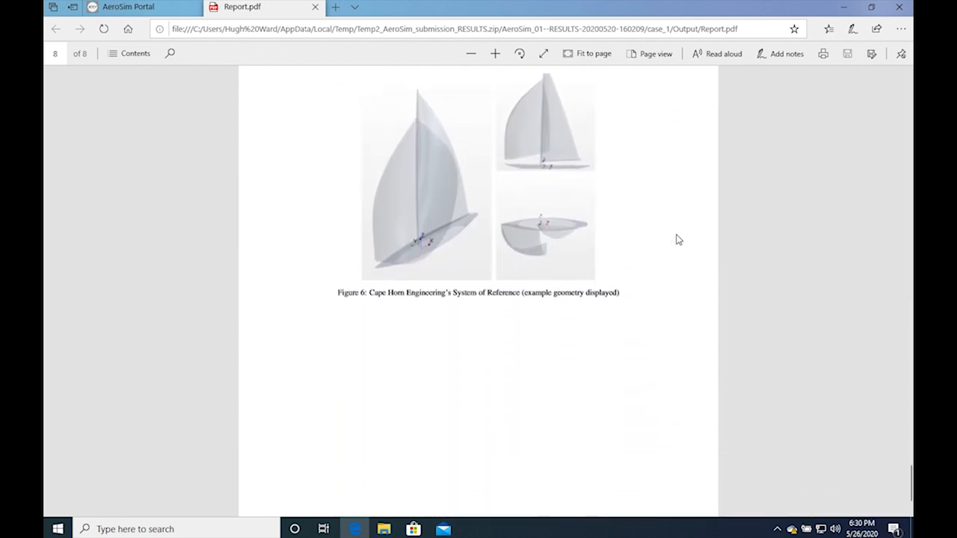
pyautogui.scroll(-3, 678, 239)
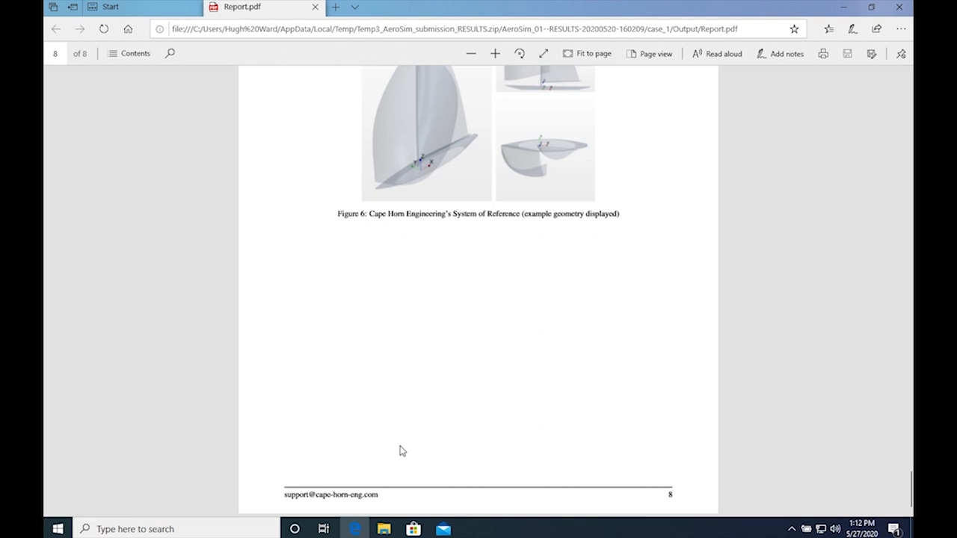
# - View the Coupling_U.plt pressure file in Notepad and close it again
pyautogui.click(383, 529)
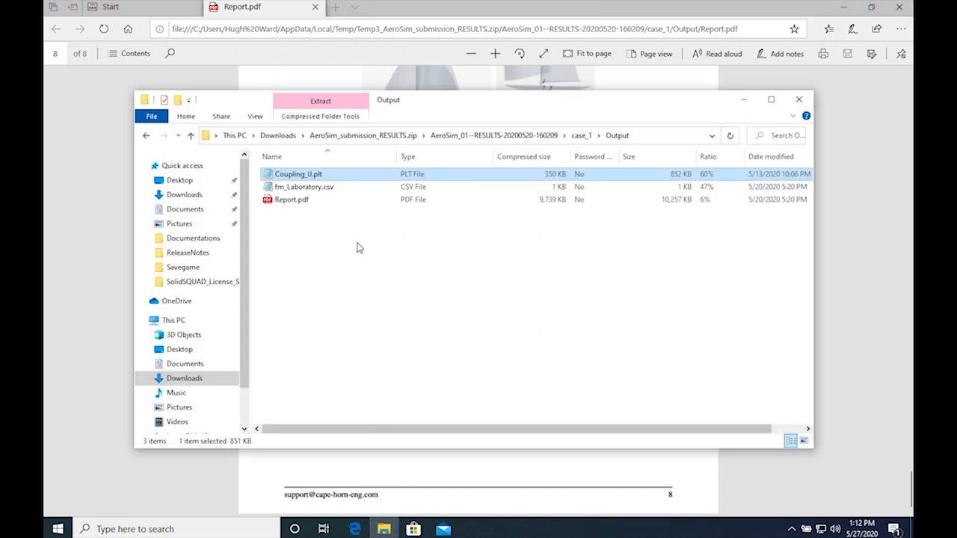
pyautogui.doubleClick(329, 174)
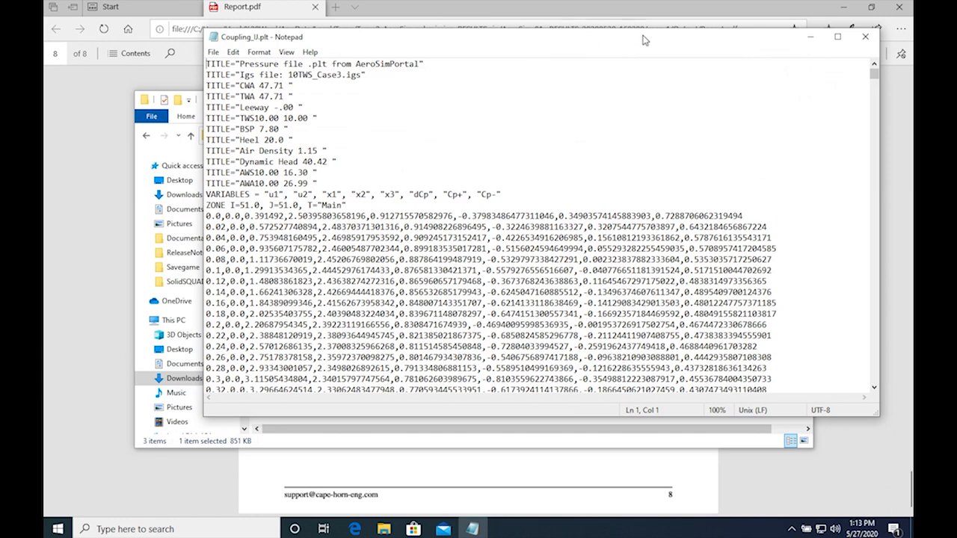
pyautogui.click(864, 39)
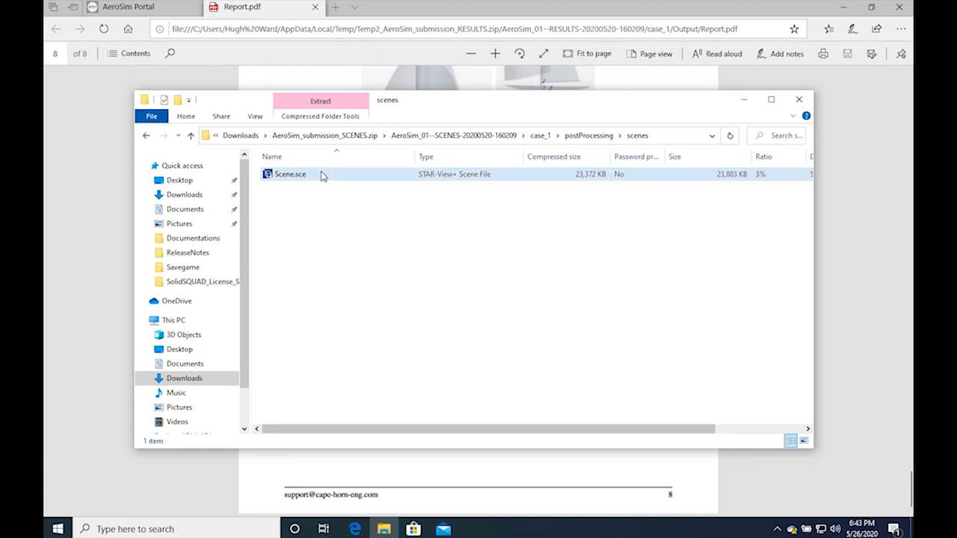
# - Launch Scene.sce in Simcenter STAR-CCM+ Viewer
pyautogui.click(321, 175)
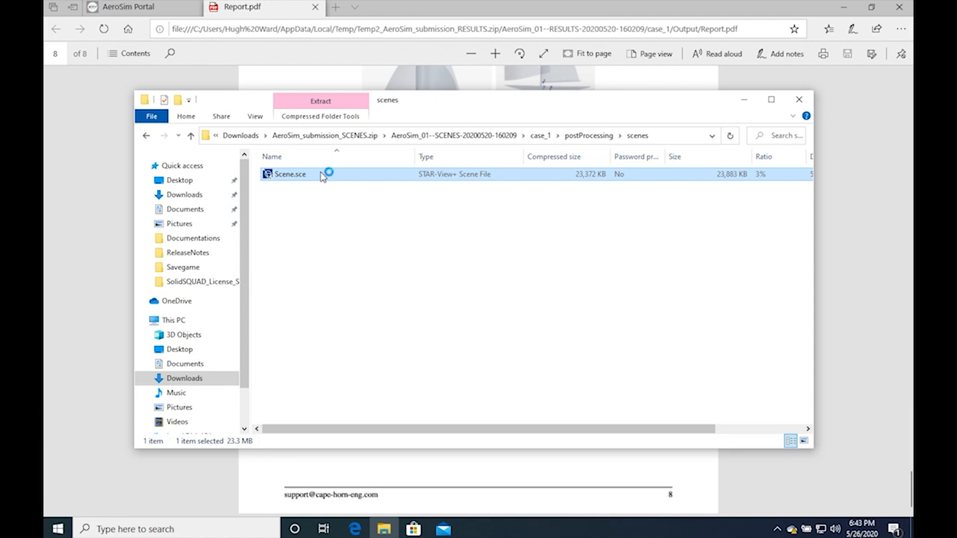
pyautogui.doubleClick(322, 175)
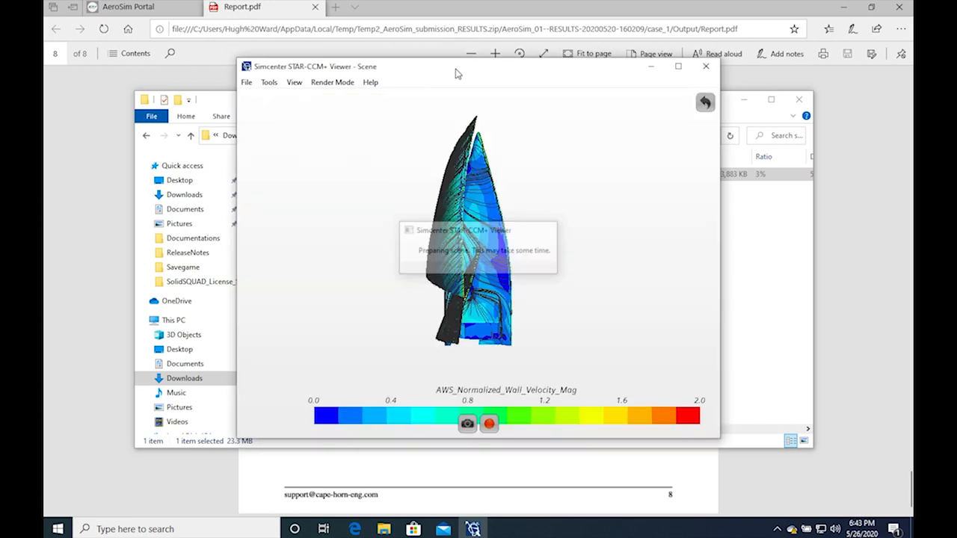
# - Maximize the viewer and rotate the sail model to inspect the wall velocity streaks
pyautogui.doubleClick(457, 73)
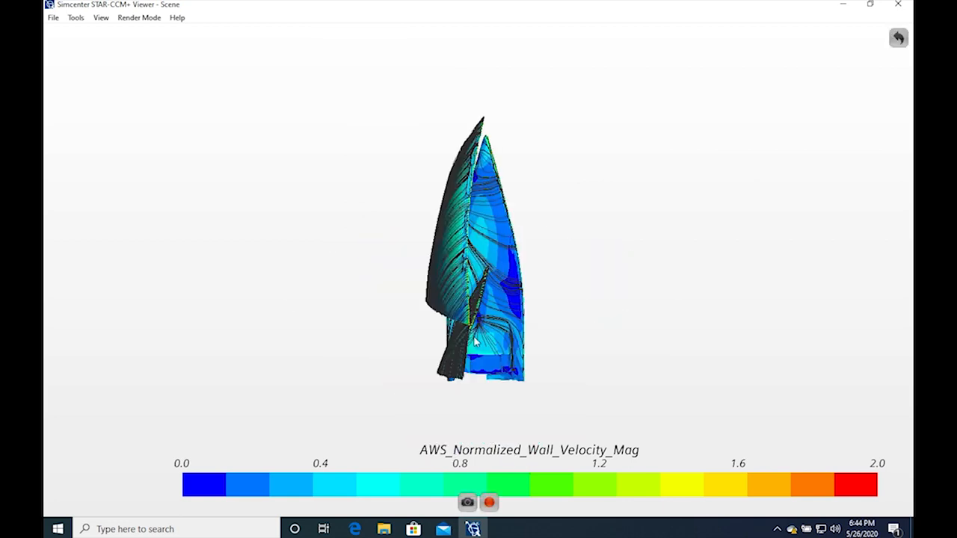
pyautogui.moveTo(480, 349); pyautogui.dragTo(462, 243)
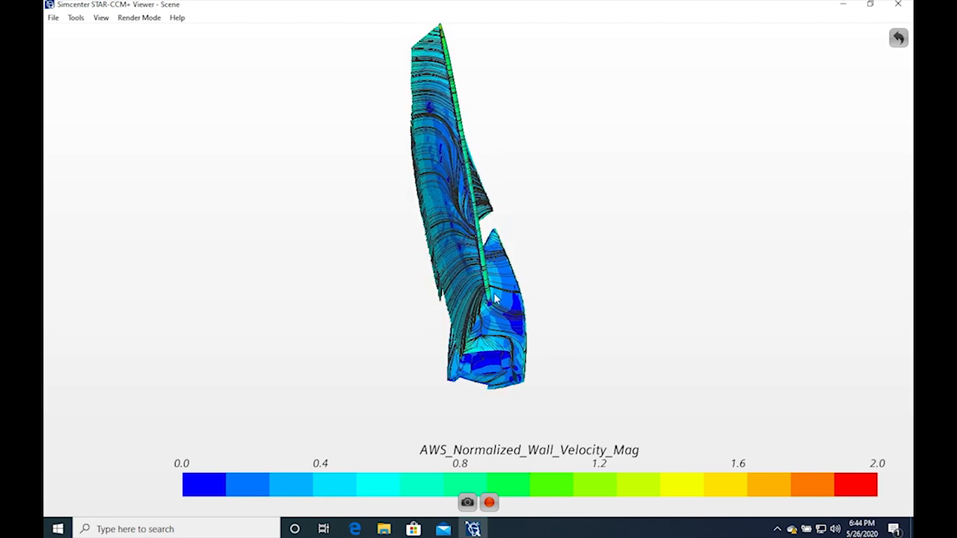
pyautogui.moveTo(496, 299); pyautogui.dragTo(492, 312)
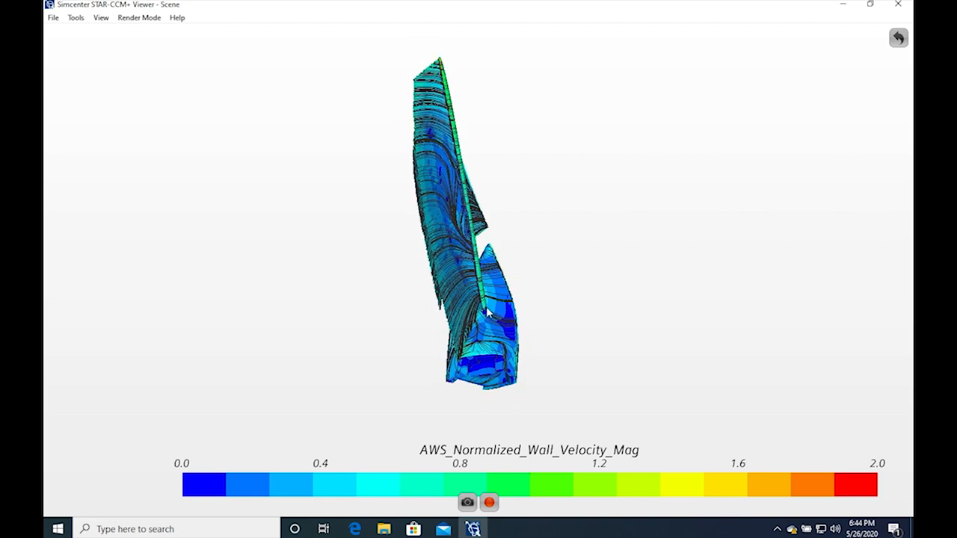